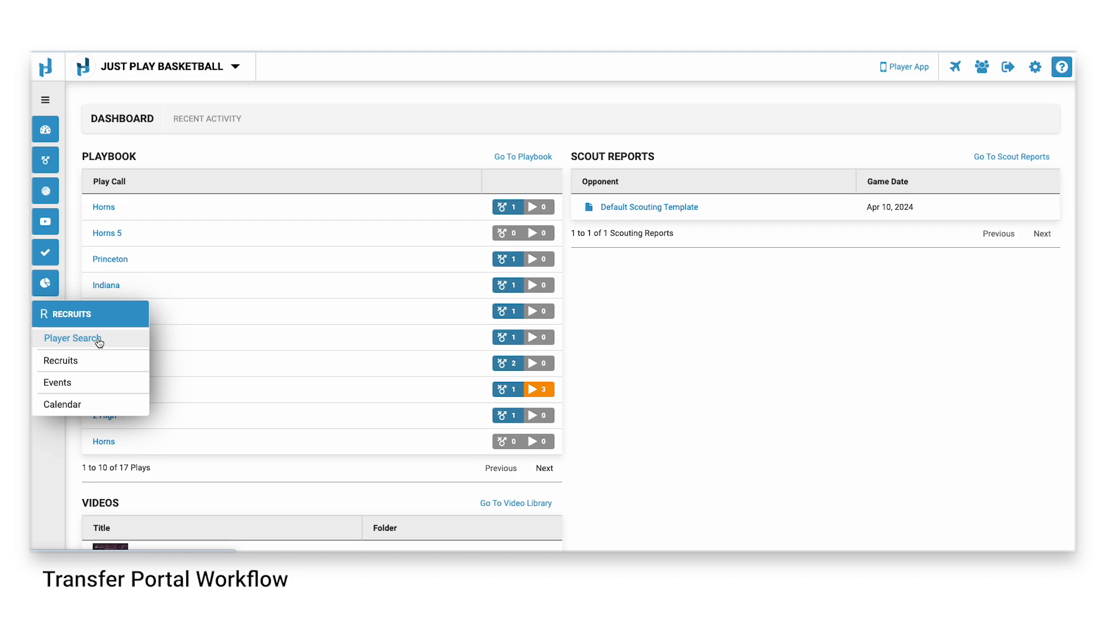
Open the recruiting player search and filter the player positions to G and G/F.
left_click(99, 343)
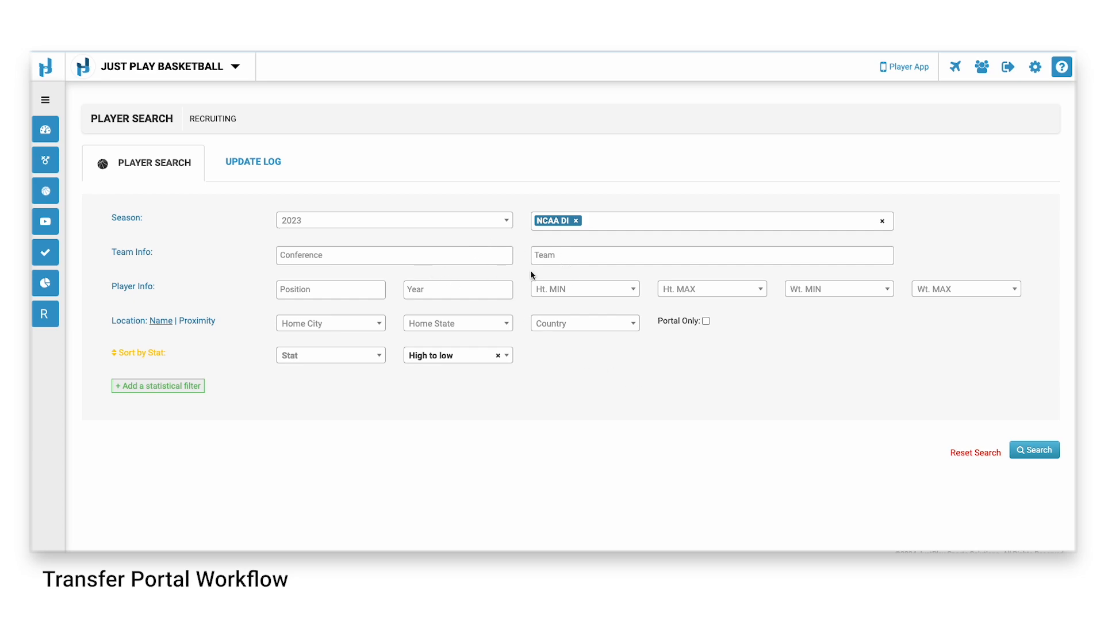
left_click(333, 293)
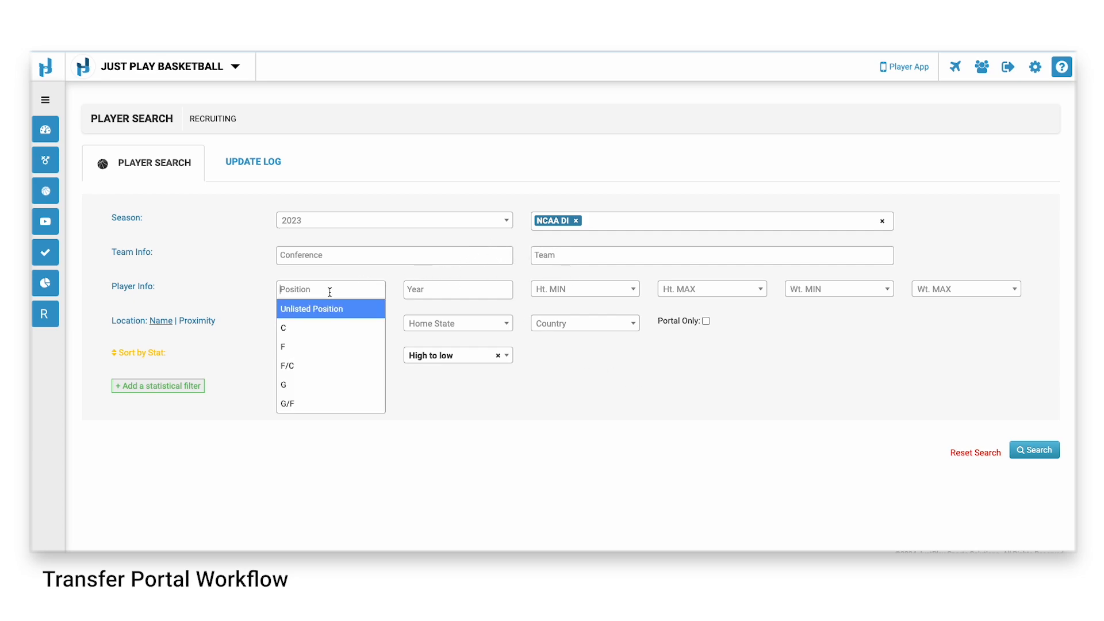
left_click(347, 387)
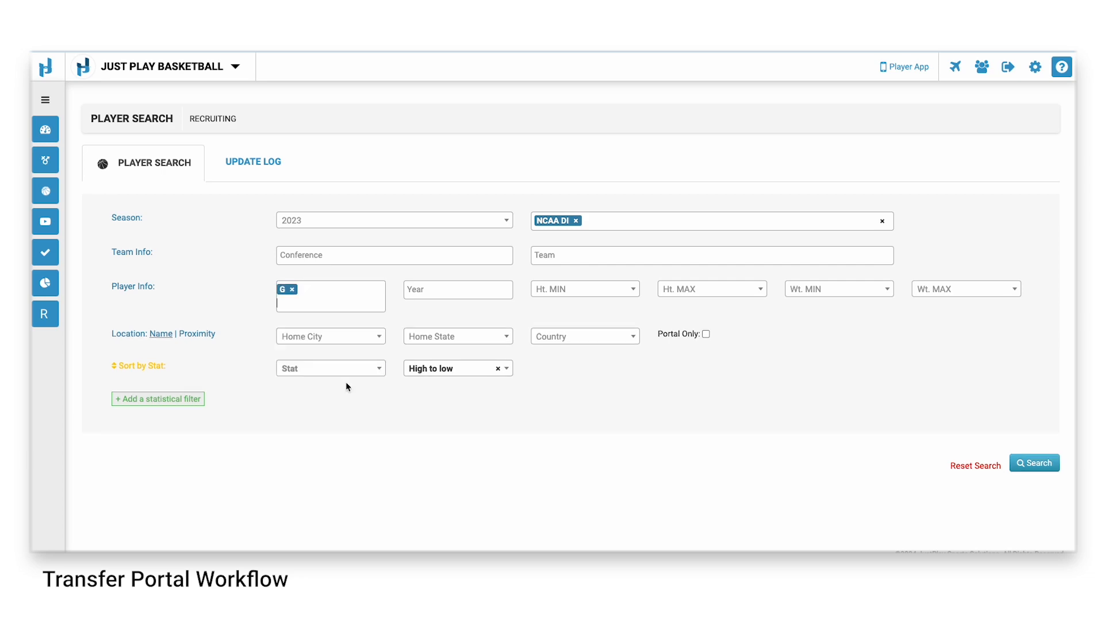
left_click(329, 296)
left_click(317, 424)
Leave the class year unrestricted and set the minimum player height to 6'3".
left_click(424, 294)
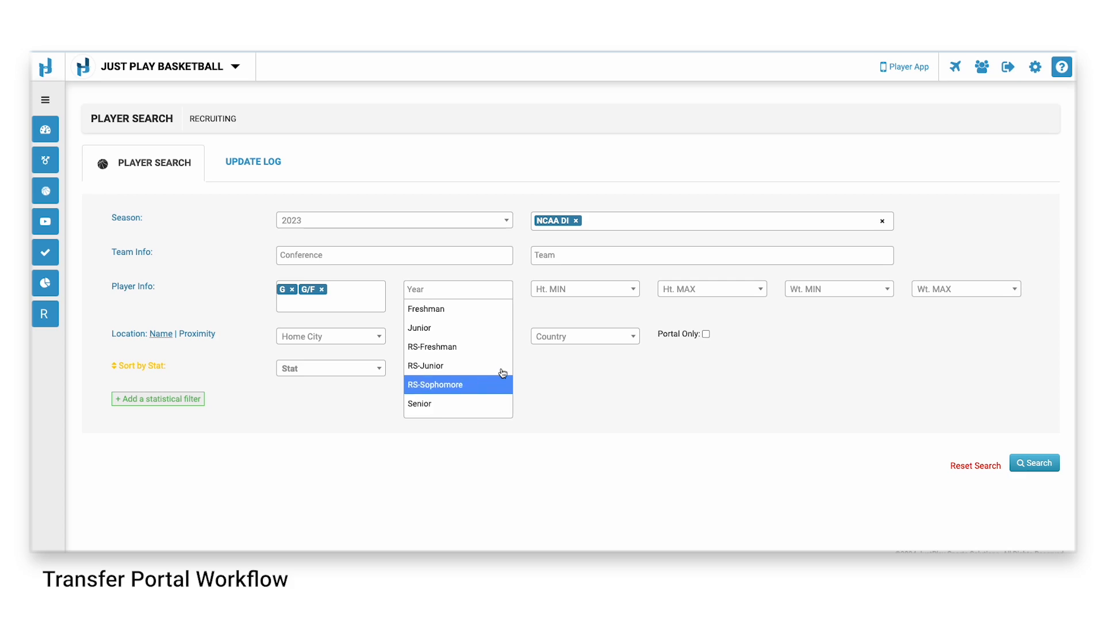
left_click(559, 311)
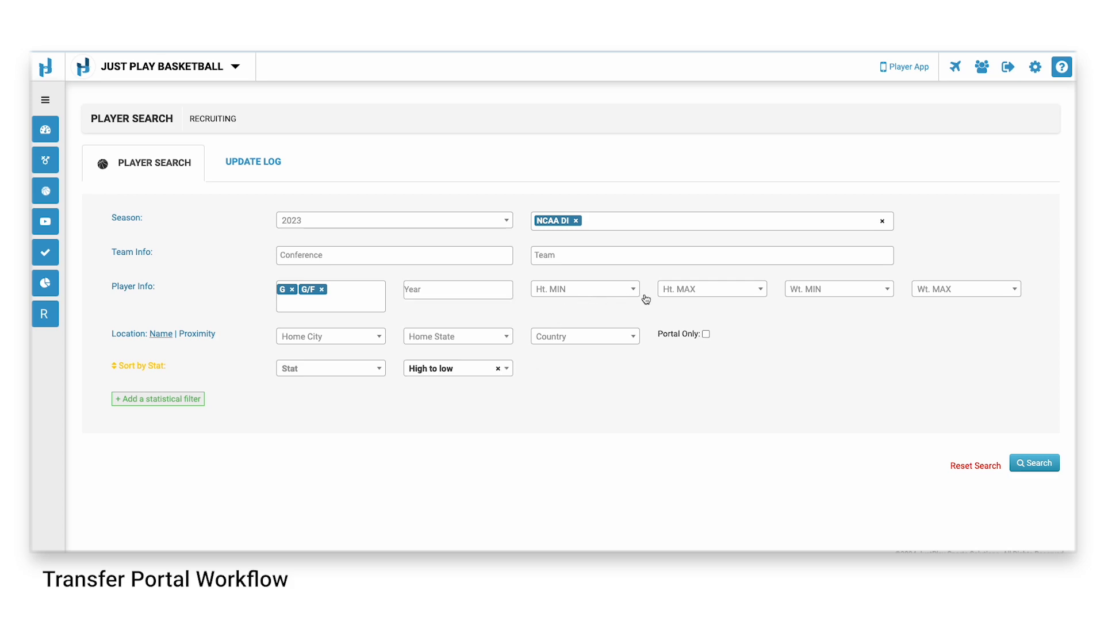
left_click(552, 290)
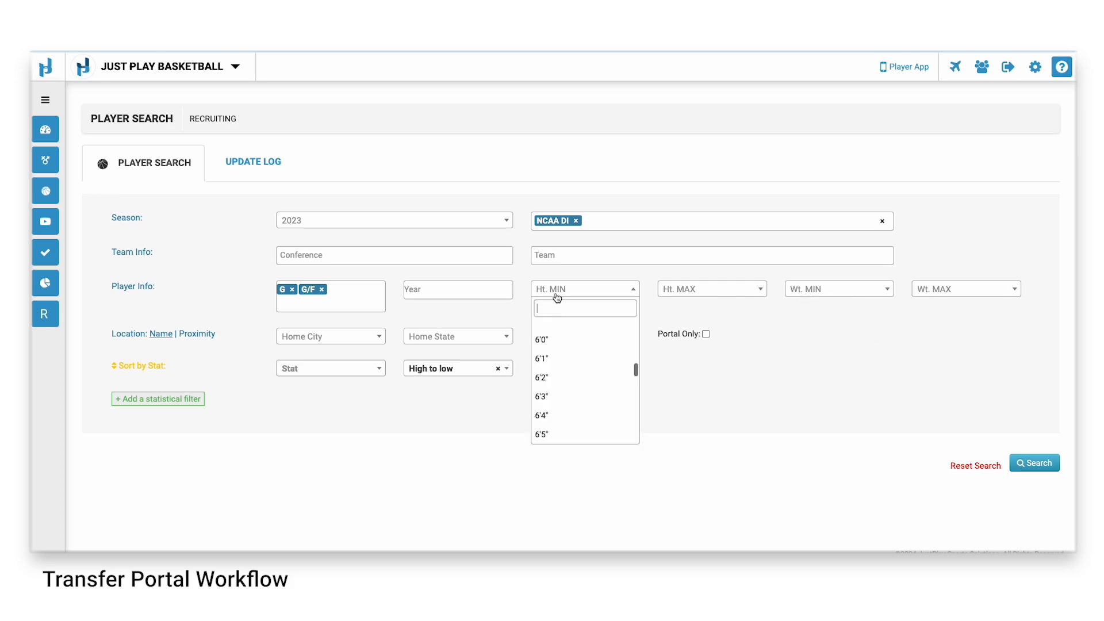
left_click(585, 397)
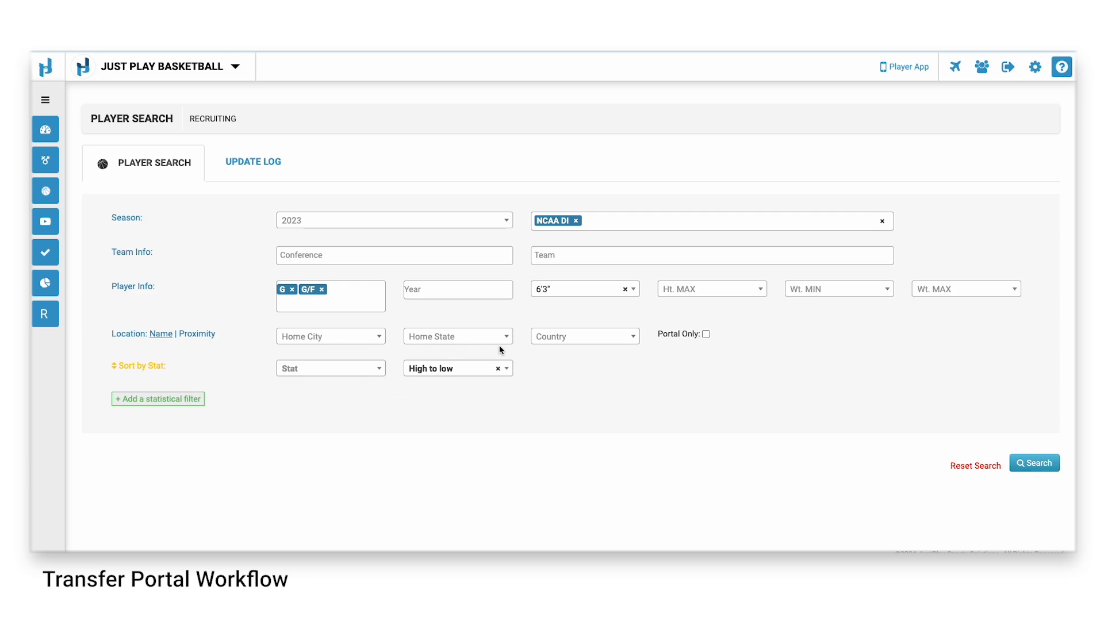
Filter location by proximity, with the home city within 50 miles of Kansas City, MO, USA.
left_click(198, 336)
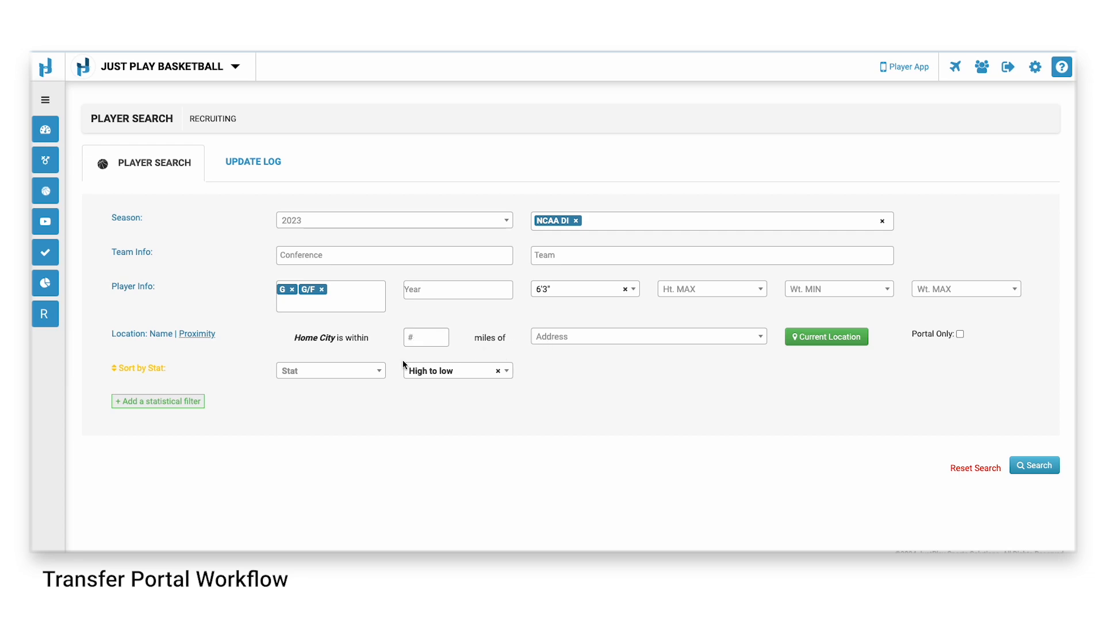
left_click(412, 337)
type("50")
left_click(591, 340)
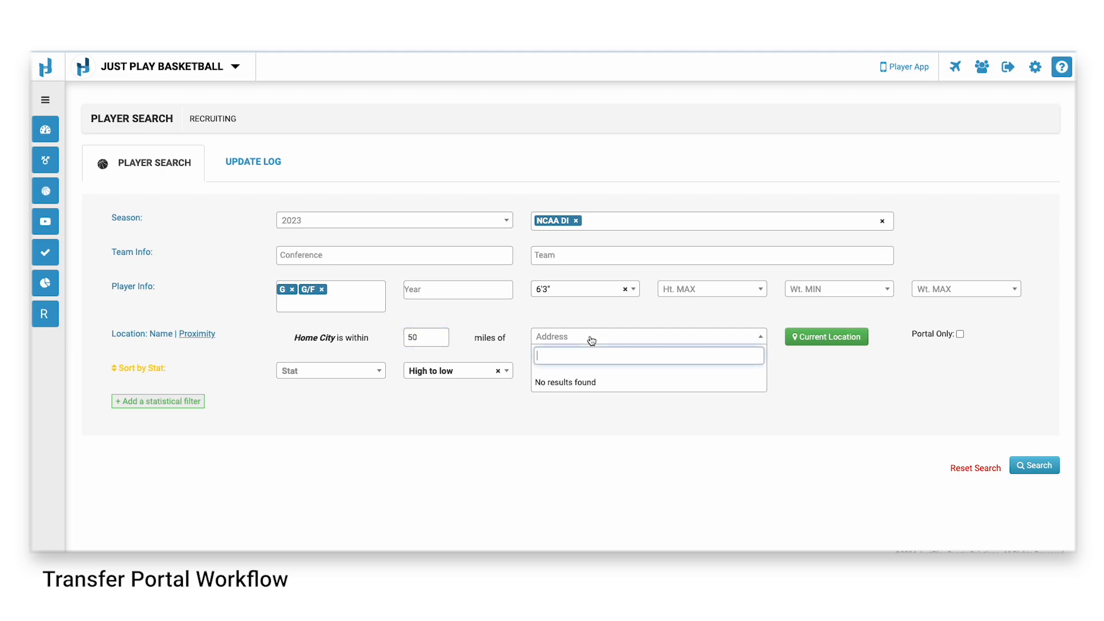
type("kansa")
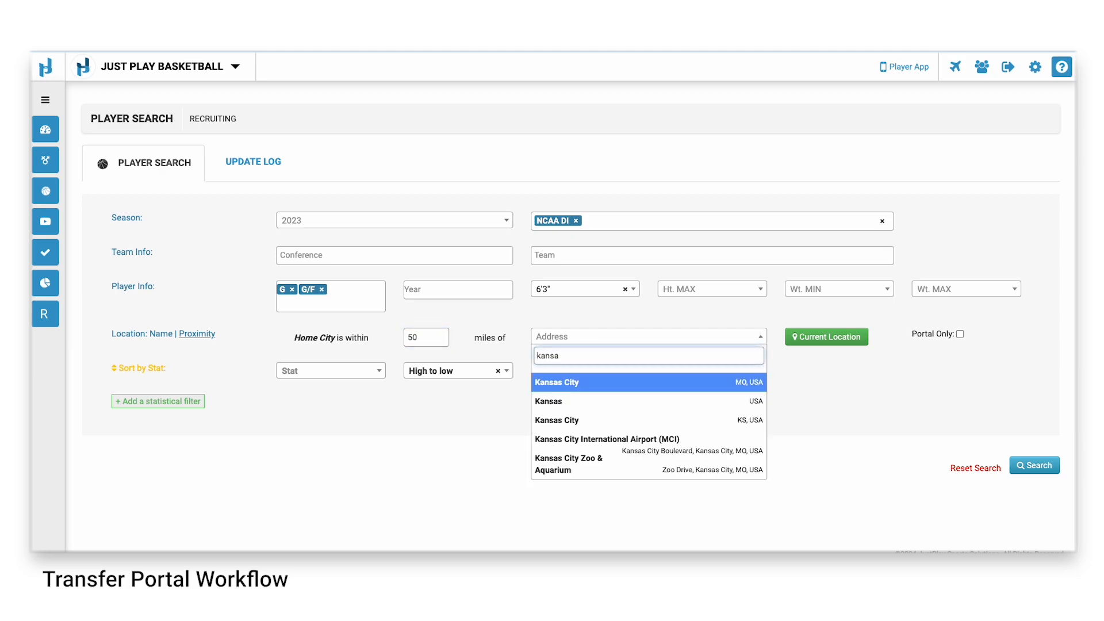
left_click(610, 382)
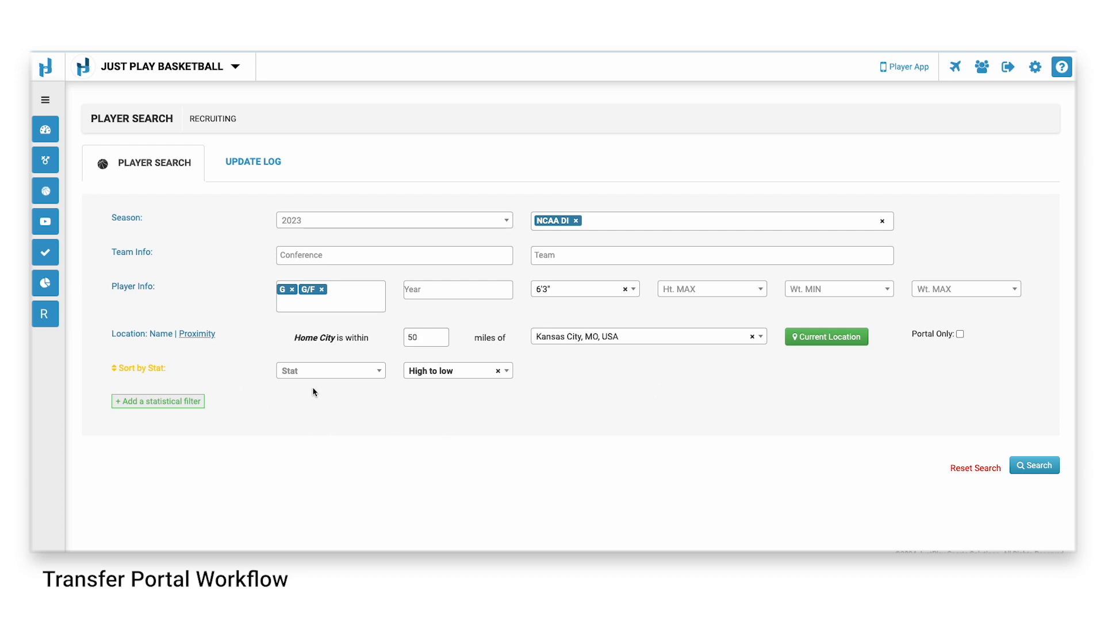
Sort by PTS (Game) and add a statistical filter for 3P% greater than .30.
left_click(310, 371)
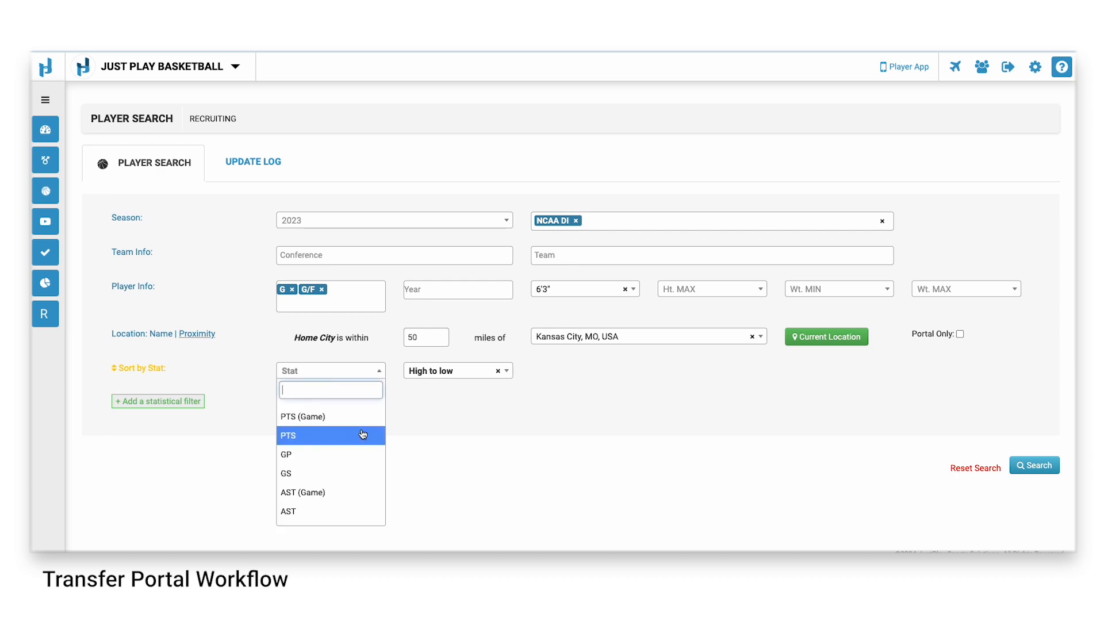
left_click(343, 418)
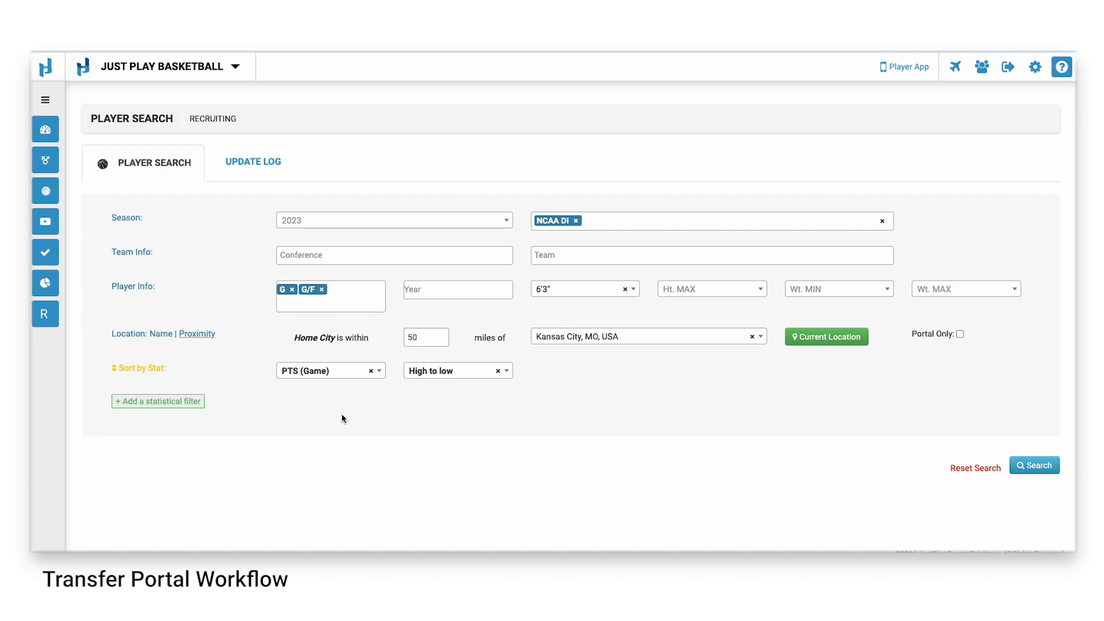
left_click(170, 404)
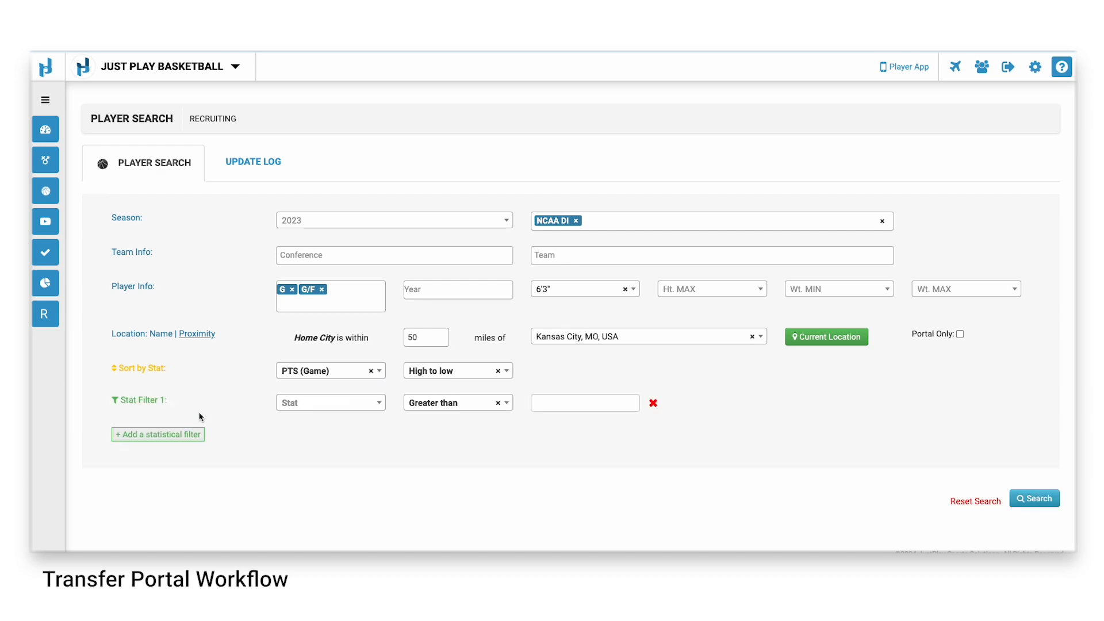
left_click(304, 404)
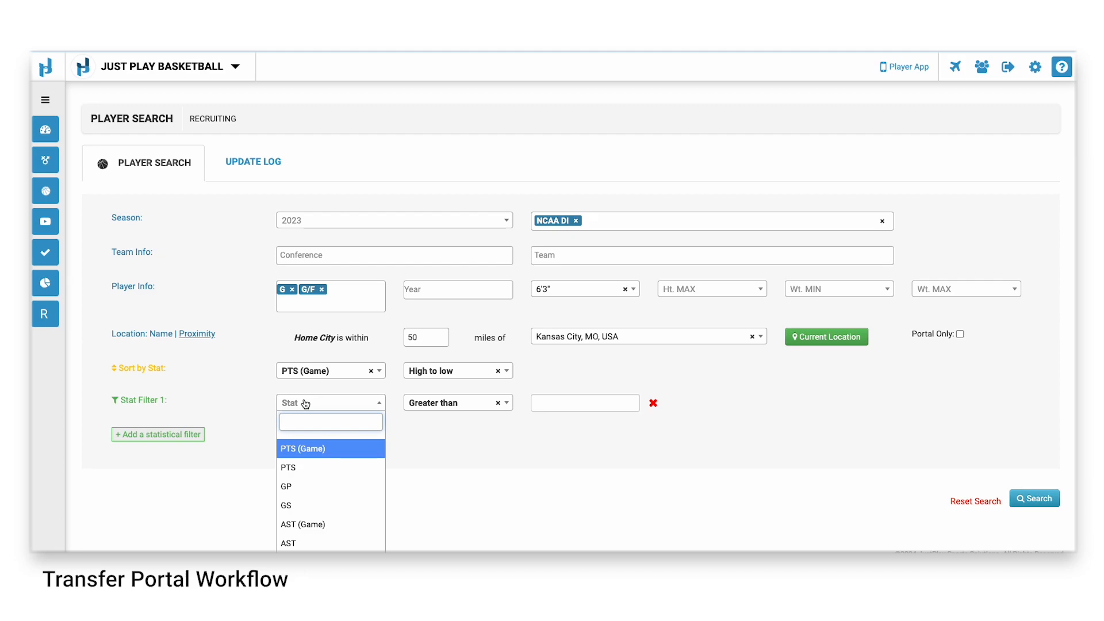
type("3p")
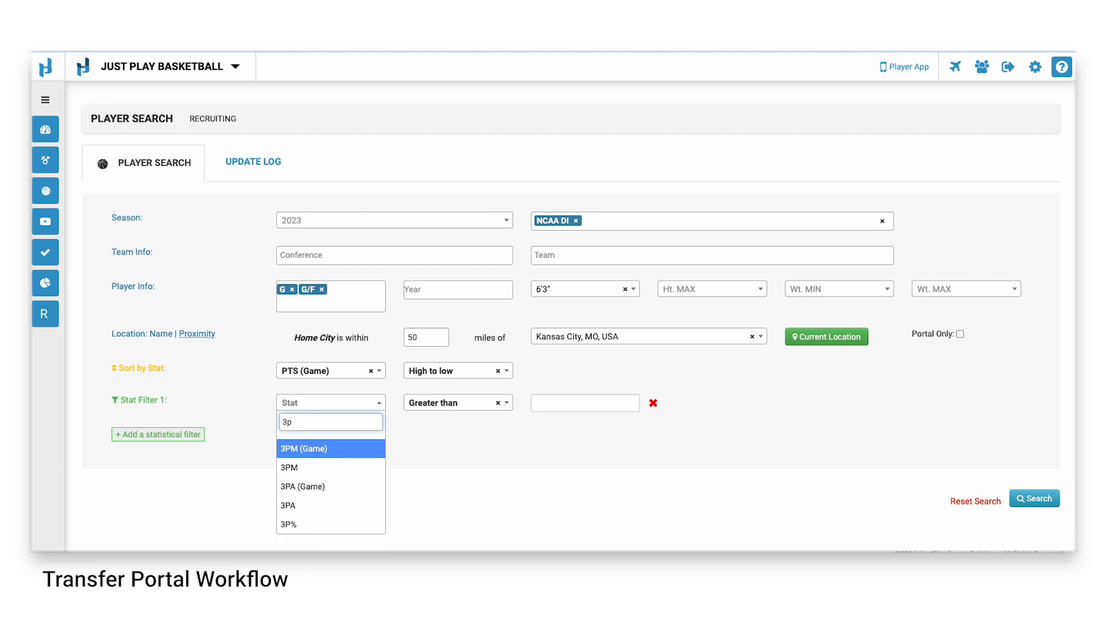
left_click(319, 526)
left_click(593, 404)
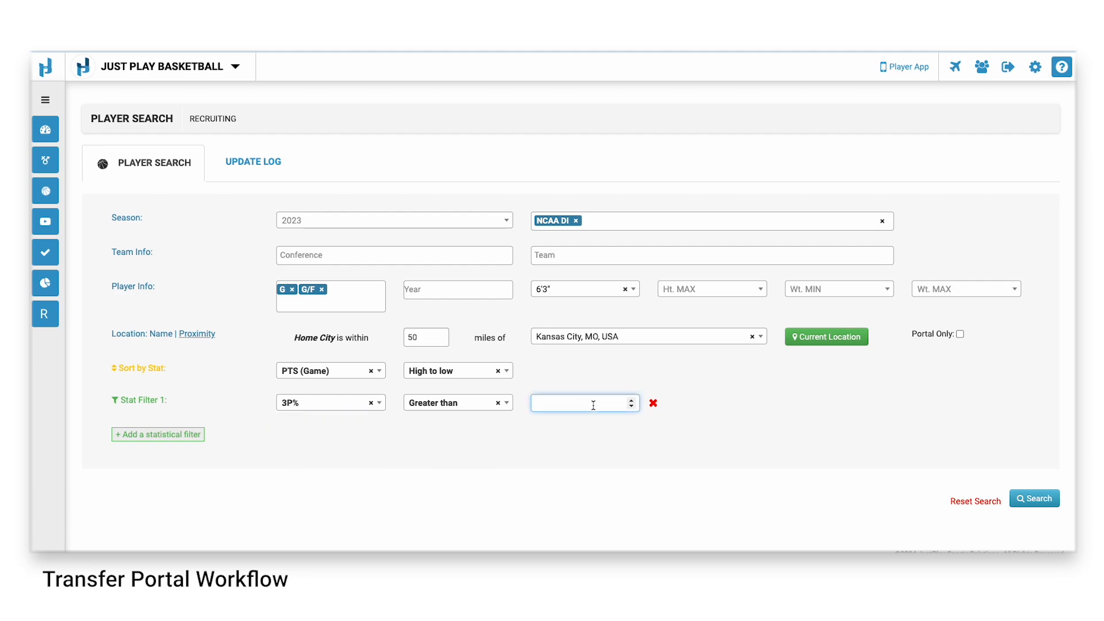
type(".30")
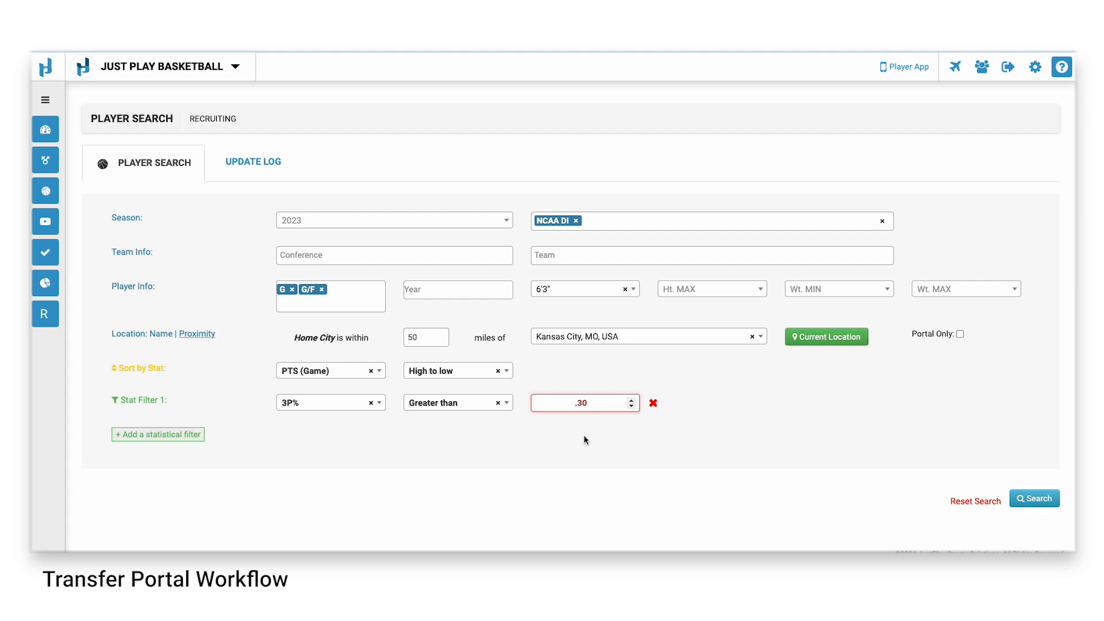
Run the player search and limit the matching players to those in the portal.
left_click(1036, 500)
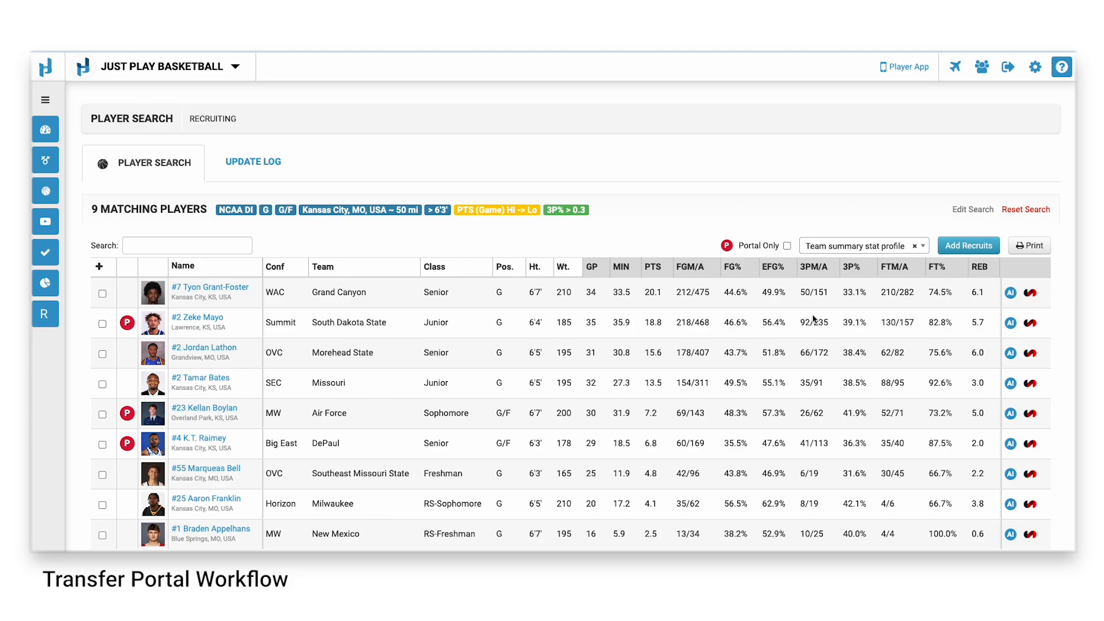
left_click(787, 246)
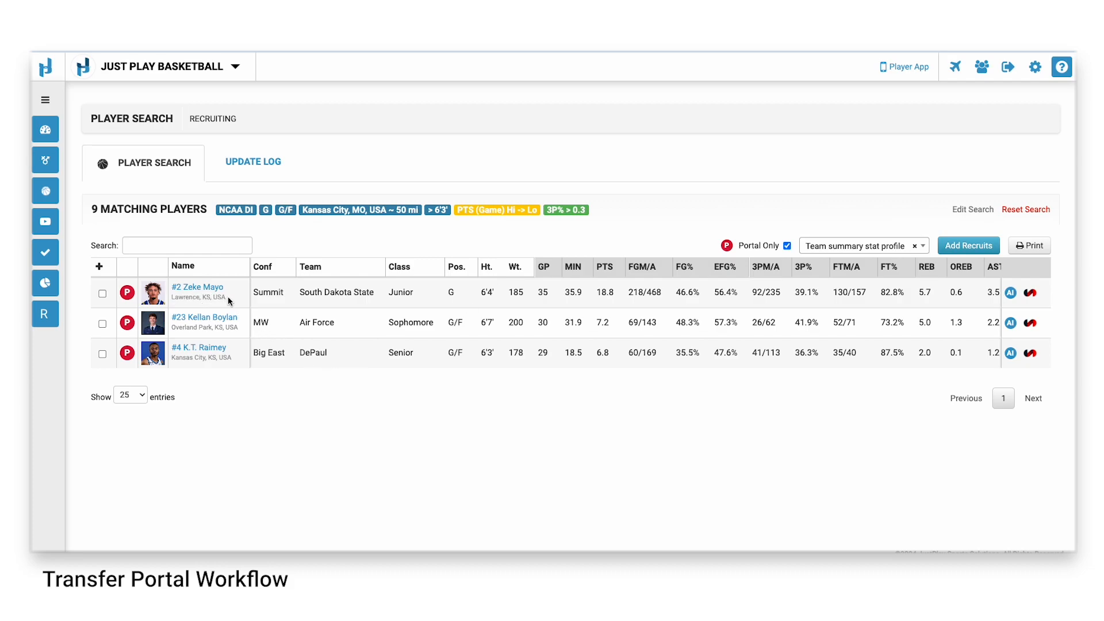
Open the AI report for the South Dakota State guard and look through its list of selected games.
left_click(1033, 295)
left_click(1010, 293)
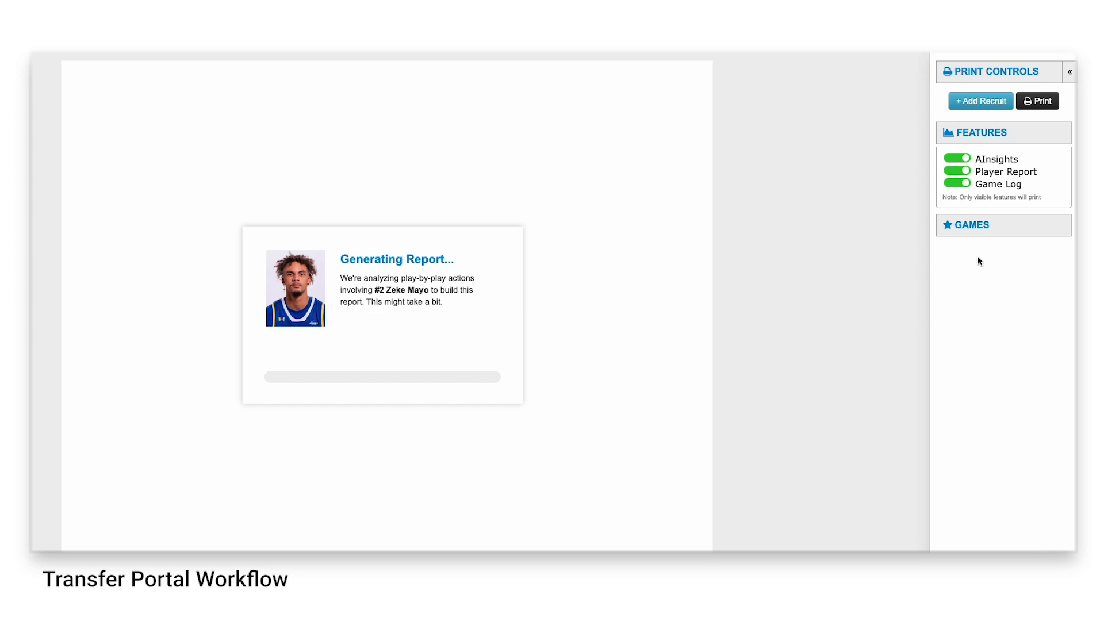
left_click(973, 226)
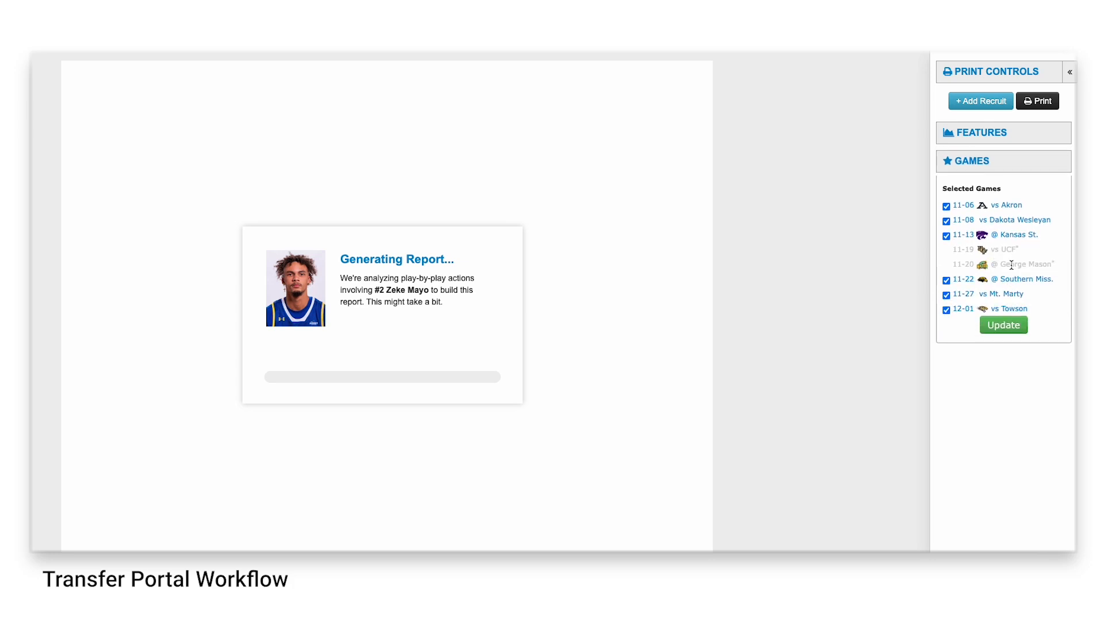
scroll(1011, 265, "down", 10)
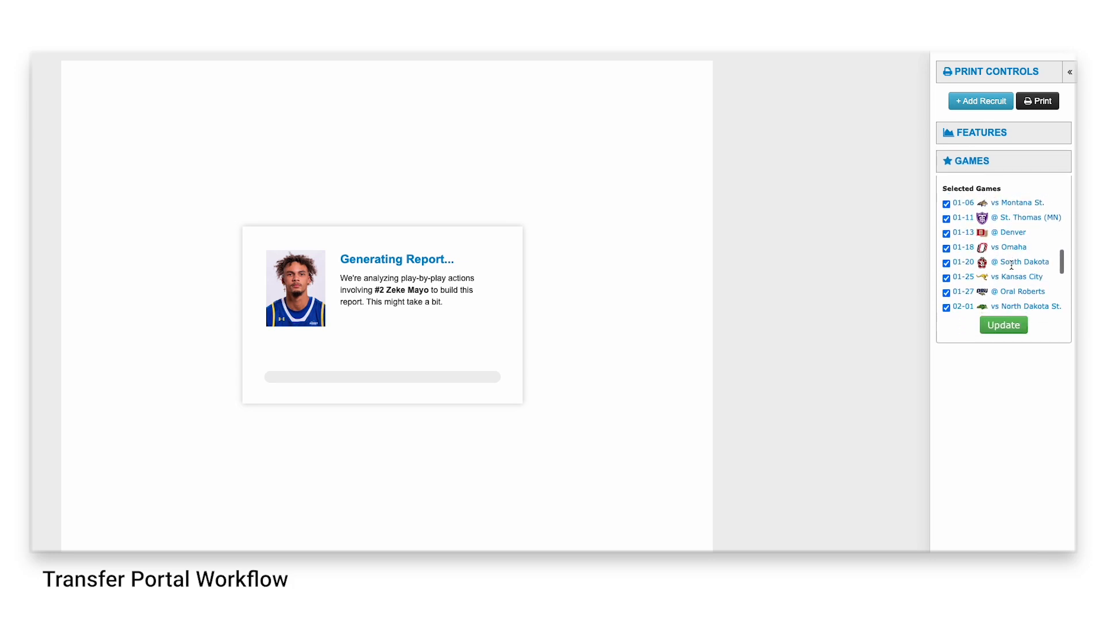
scroll(1011, 264, "down", 5)
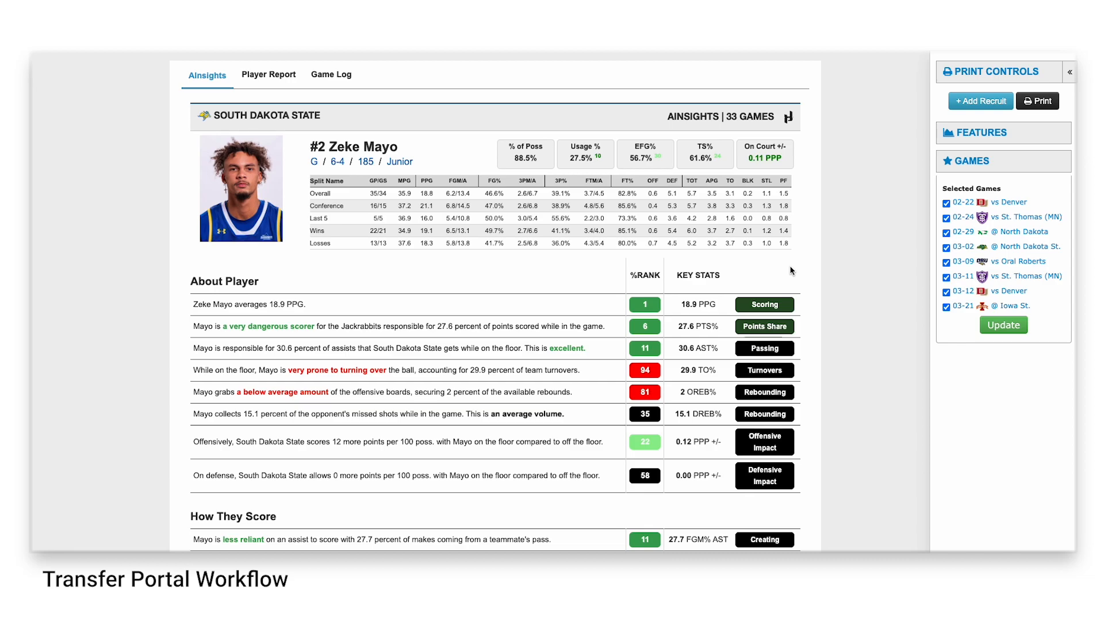
Examine the player's AInsights, statistical trends, top lineups, shooting breakdown and game log in the report.
scroll(786, 269, "down", 15)
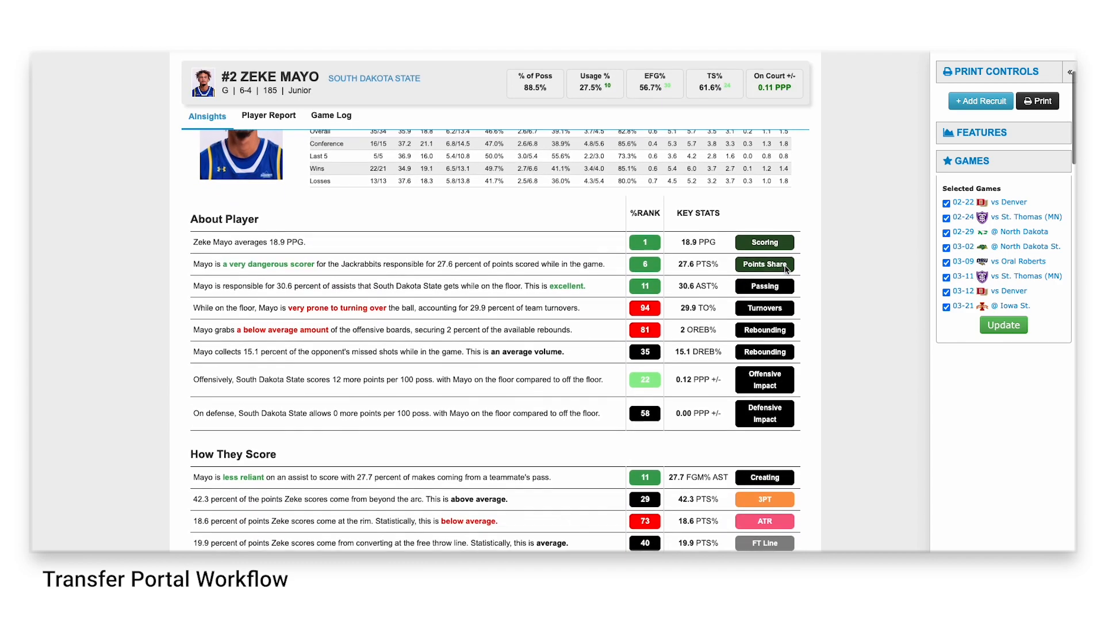
scroll(785, 269, "down", 5)
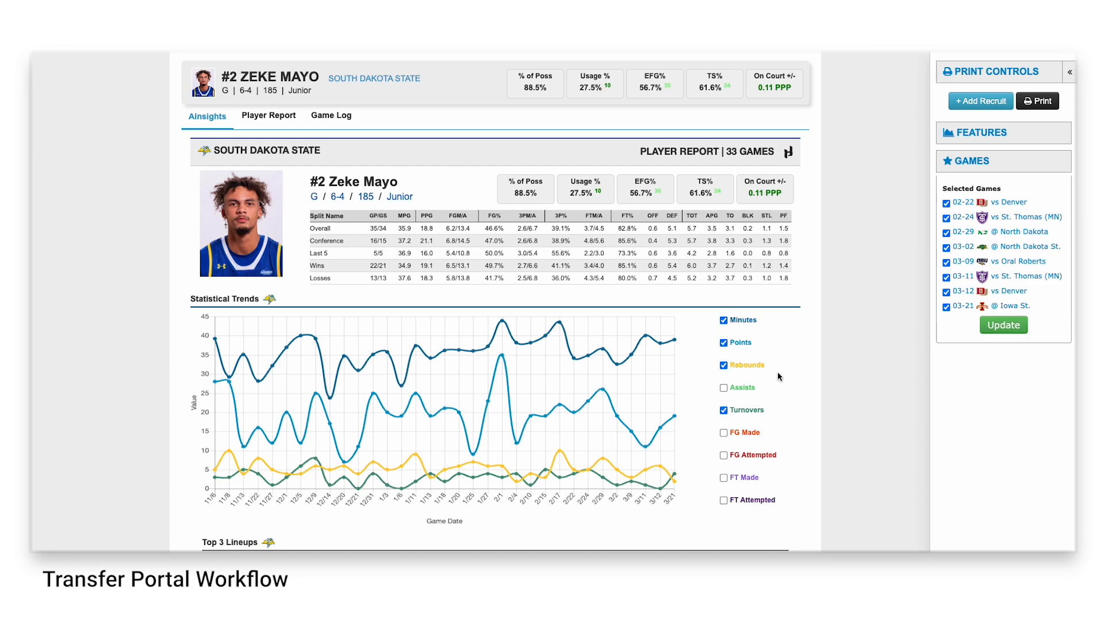
scroll(782, 393, "down", 4)
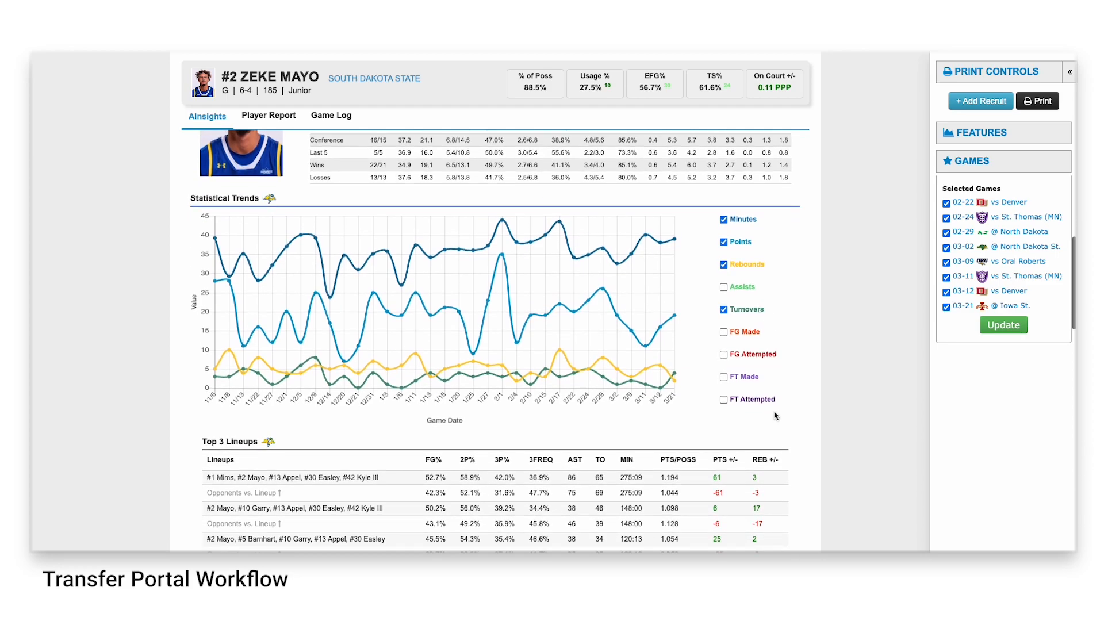
scroll(774, 415, "down", 5)
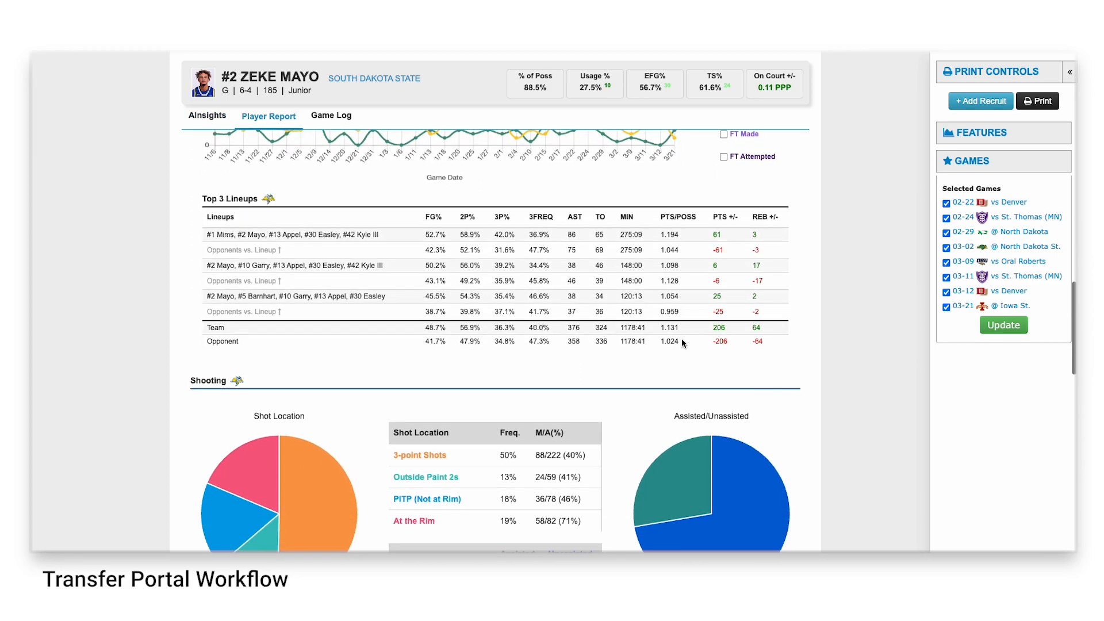
scroll(640, 368, "down", 1)
scroll(639, 398, "down", 4)
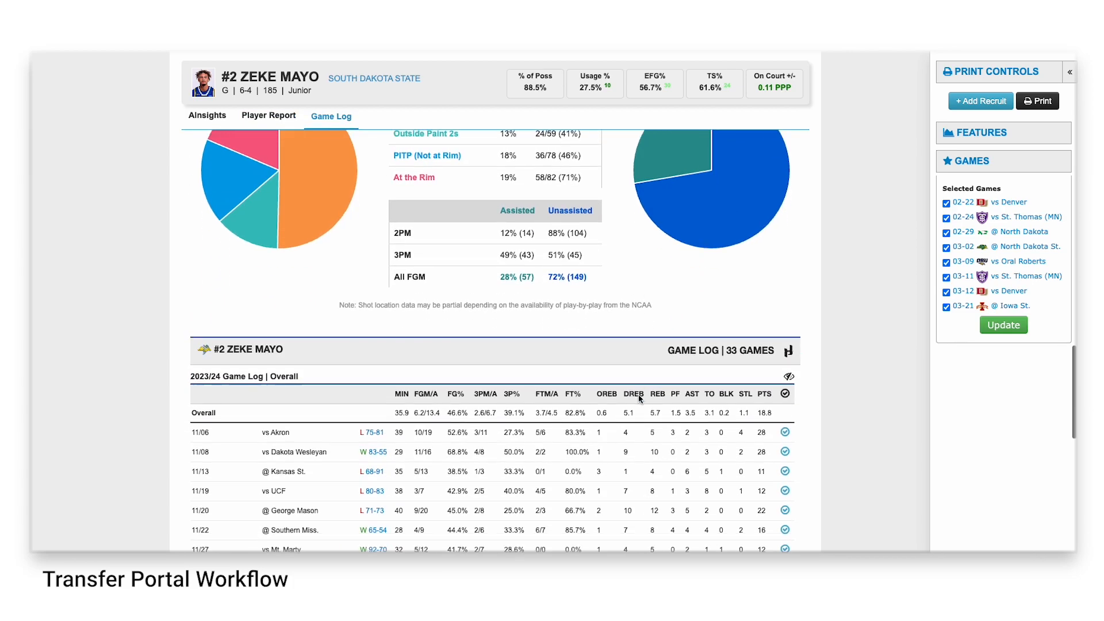
scroll(640, 399, "down", 1)
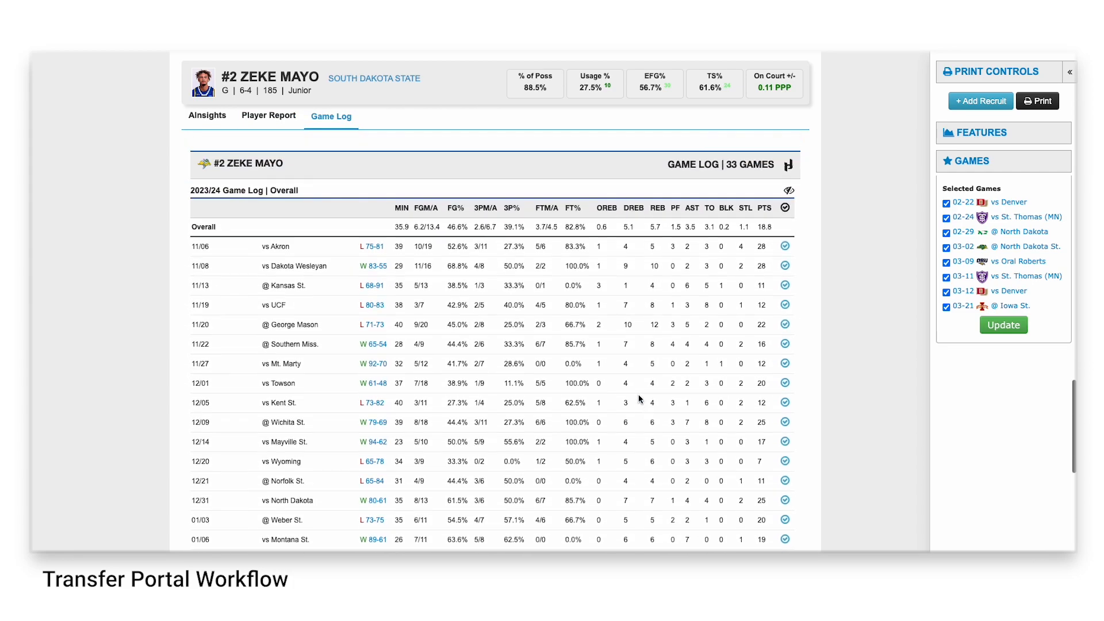
scroll(640, 398, "down", 1)
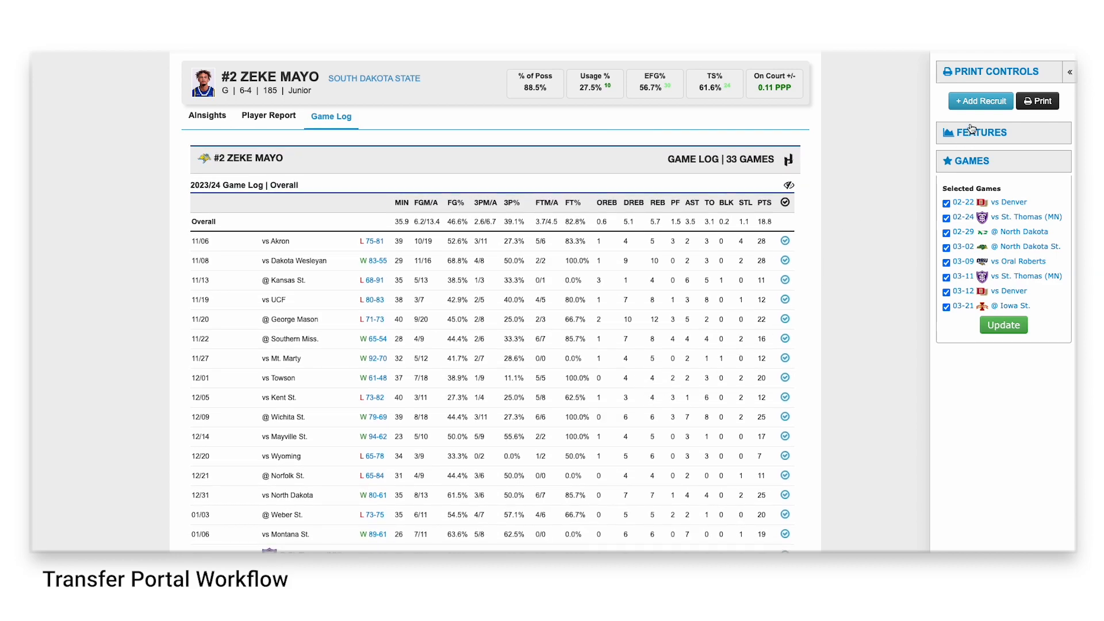
Add the reported player as a recruit, and preview the report's printout without saving it.
left_click(976, 105)
left_click(1035, 101)
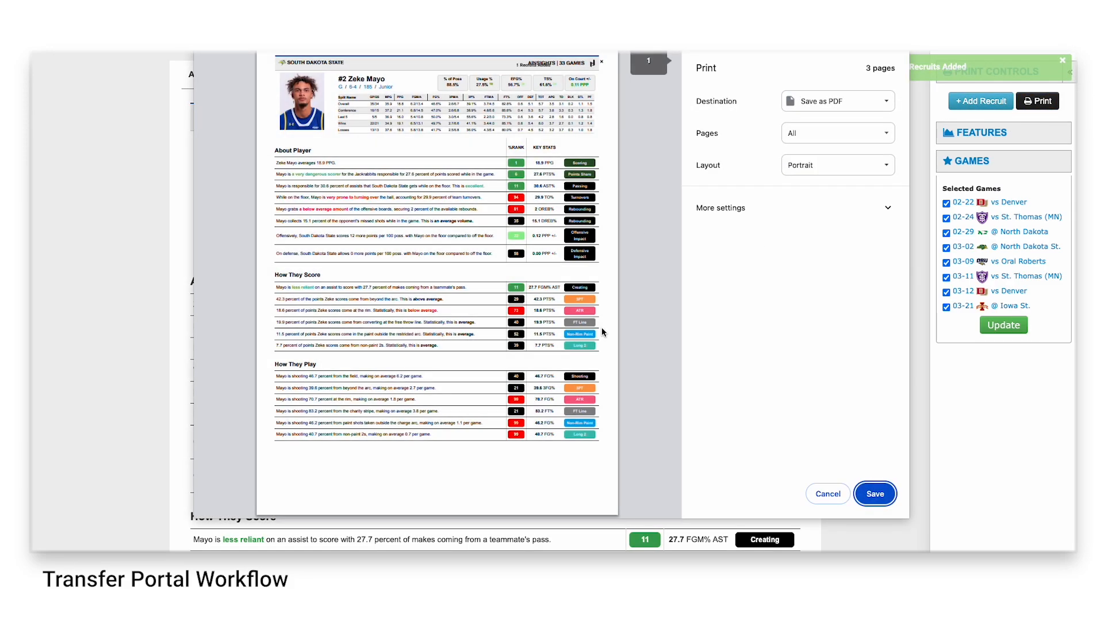
scroll(596, 327, "down", 6)
scroll(596, 328, "down", 8)
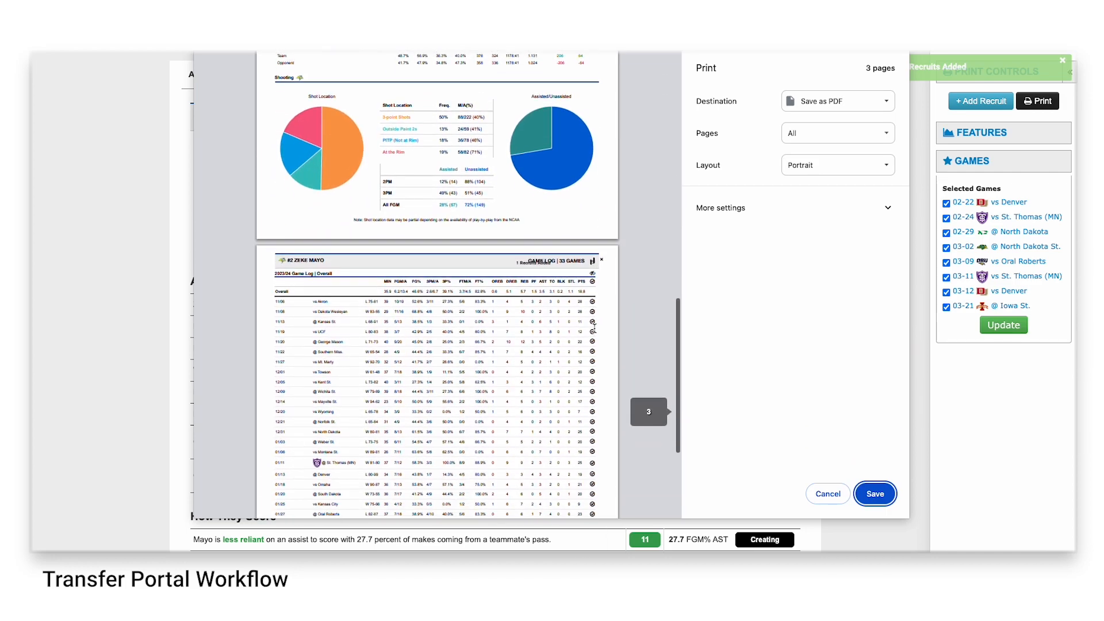
left_click(828, 494)
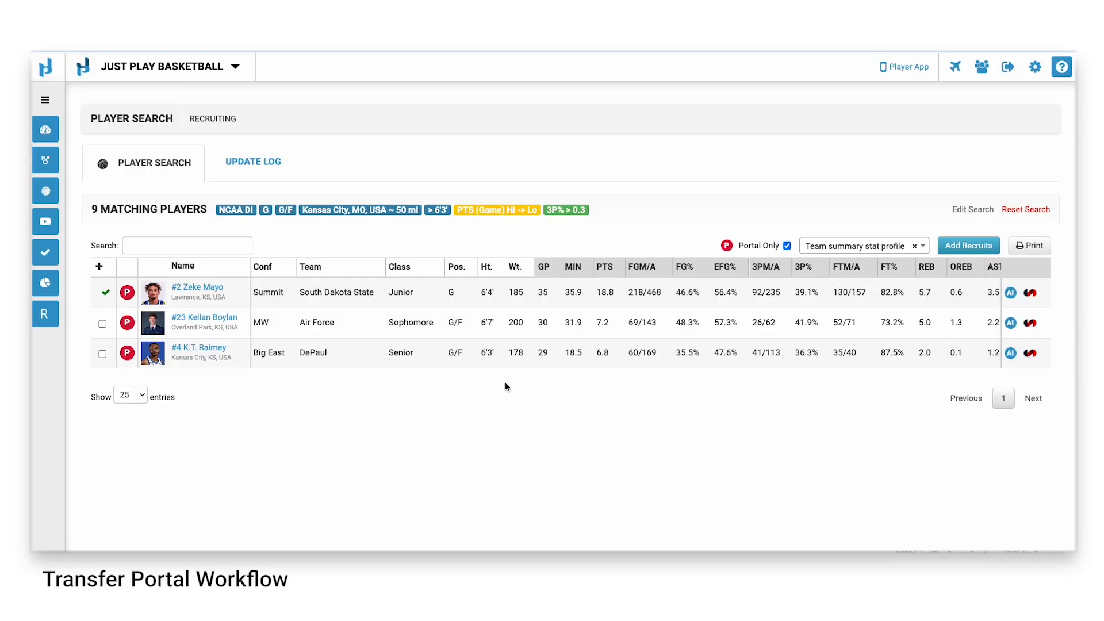
Add the Air Force and DePaul players as recruits, and check the available stat profiles without changing the current one.
left_click(102, 323)
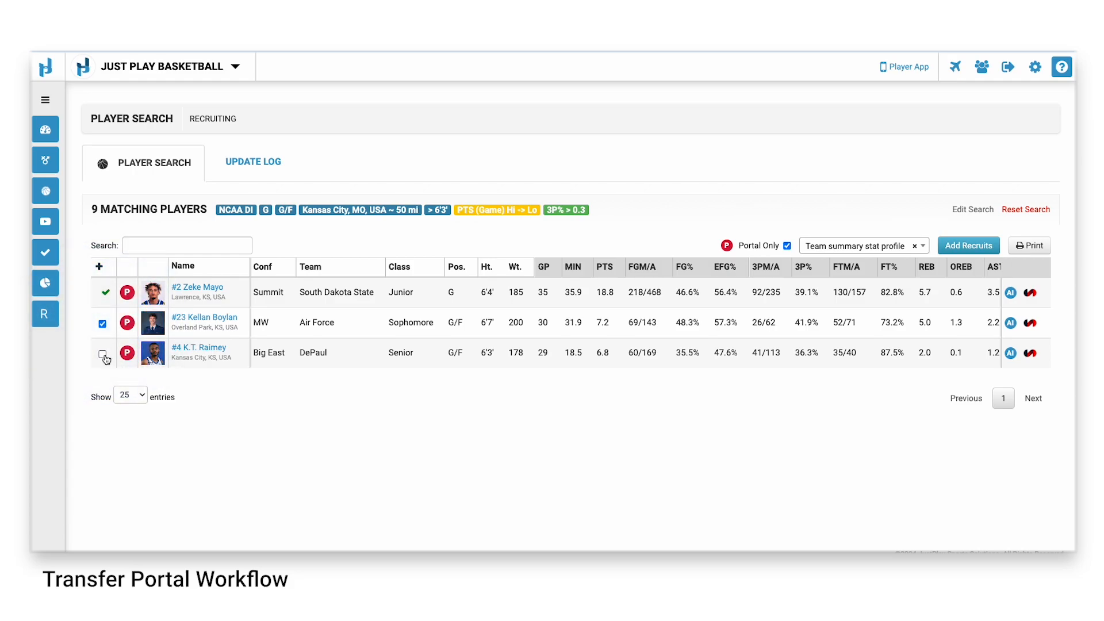
left_click(103, 354)
left_click(947, 252)
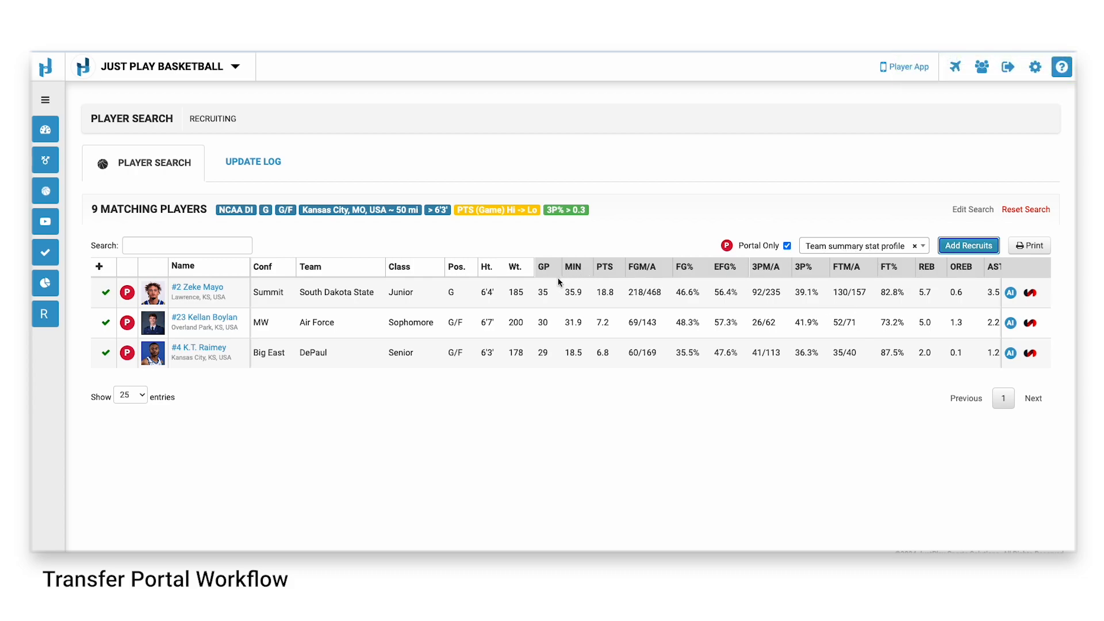
left_click(871, 248)
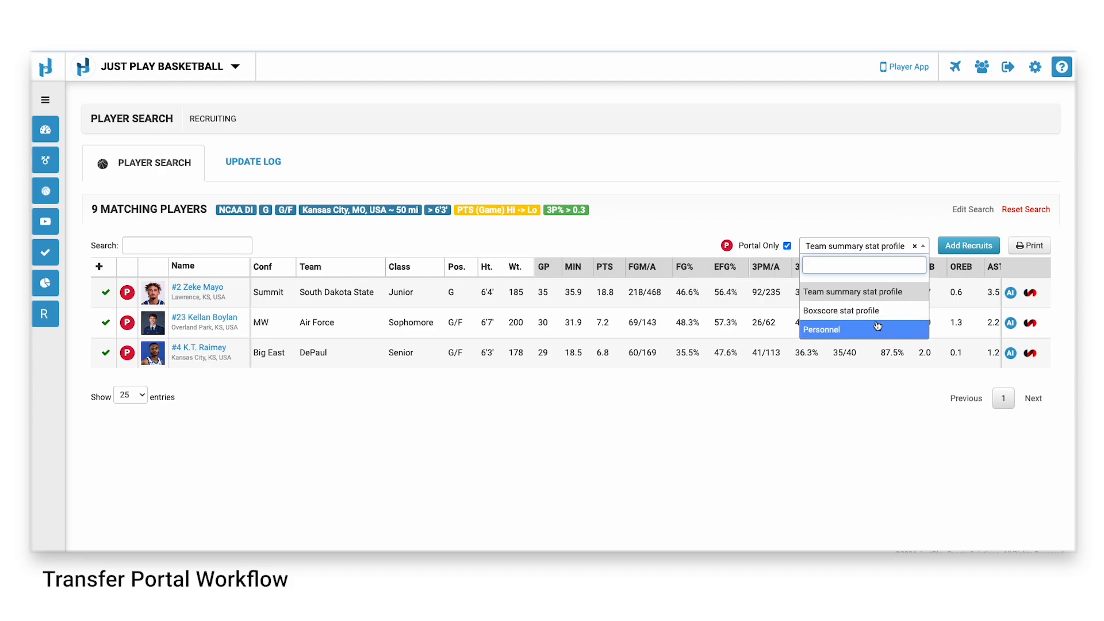
left_click(857, 209)
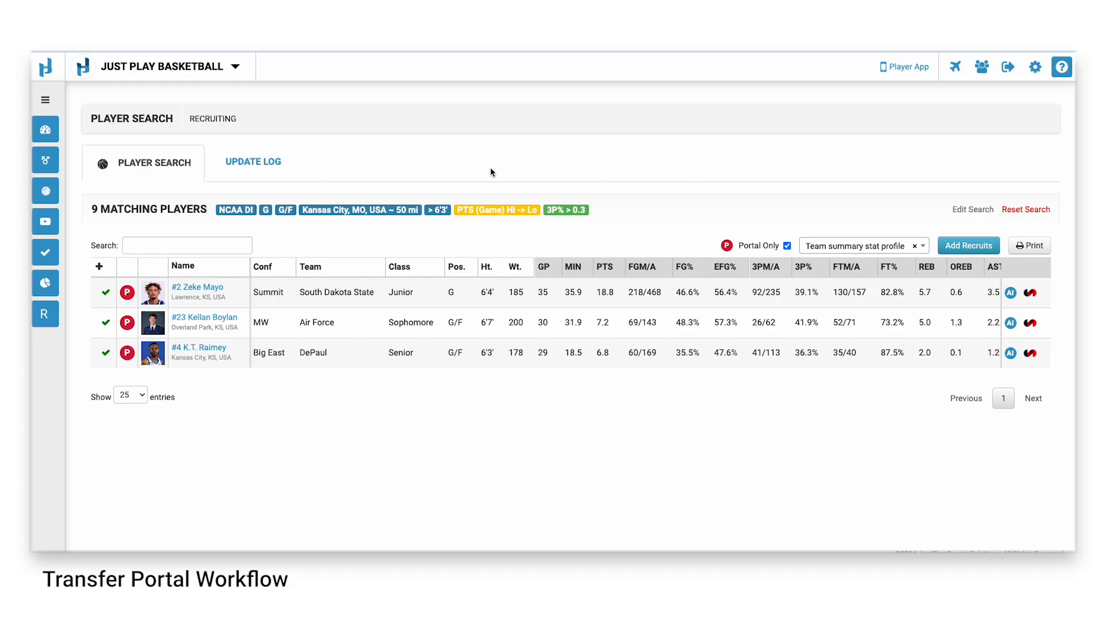
Open the transfer portal update log and look through the recently initiated and updated players.
left_click(260, 169)
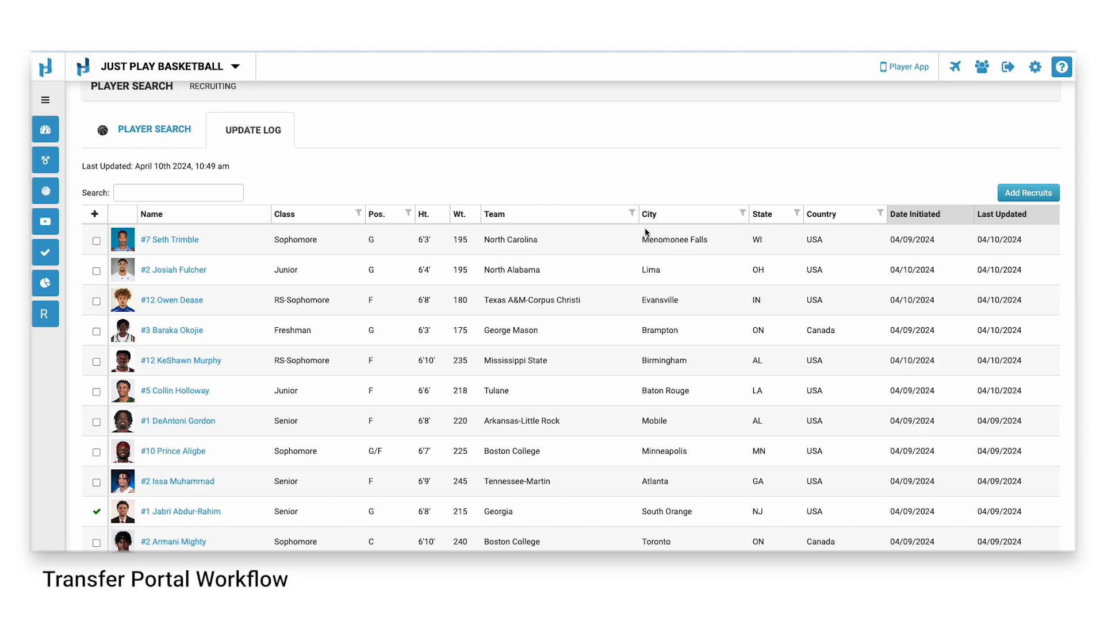
scroll(546, 195, "down", 1)
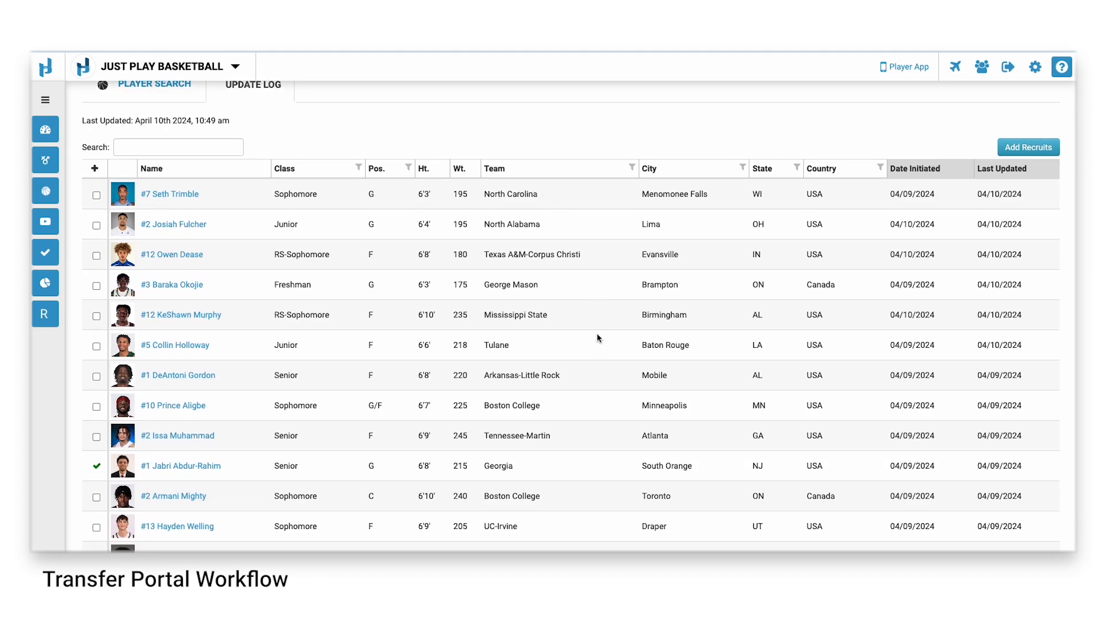
scroll(401, 349, "down", 3)
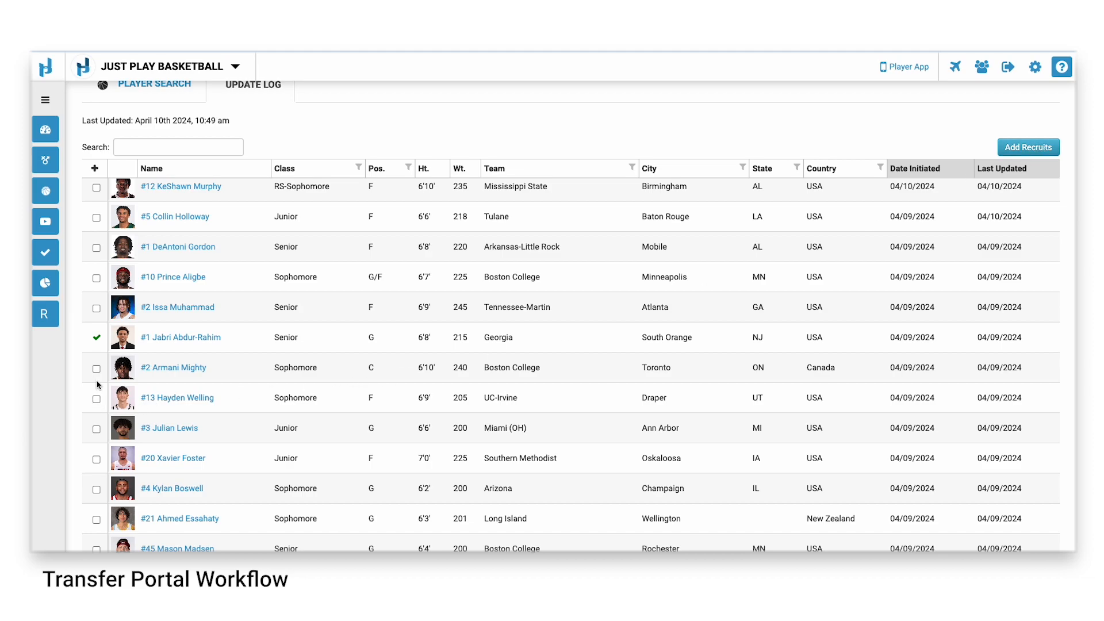
scroll(270, 348, "up", 2)
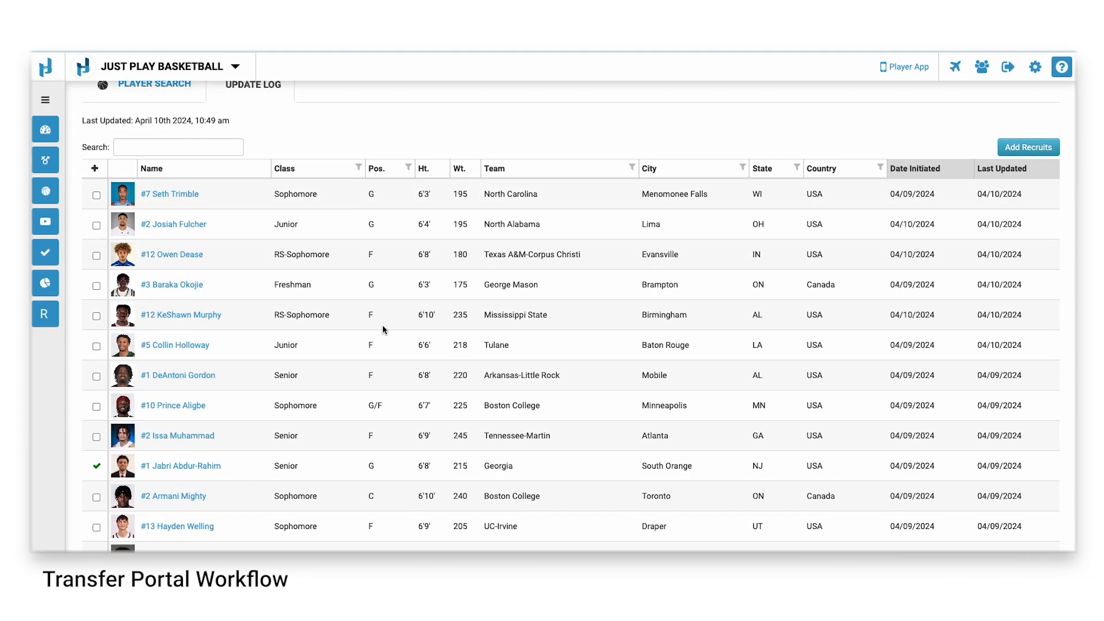
scroll(382, 325, "up", 2)
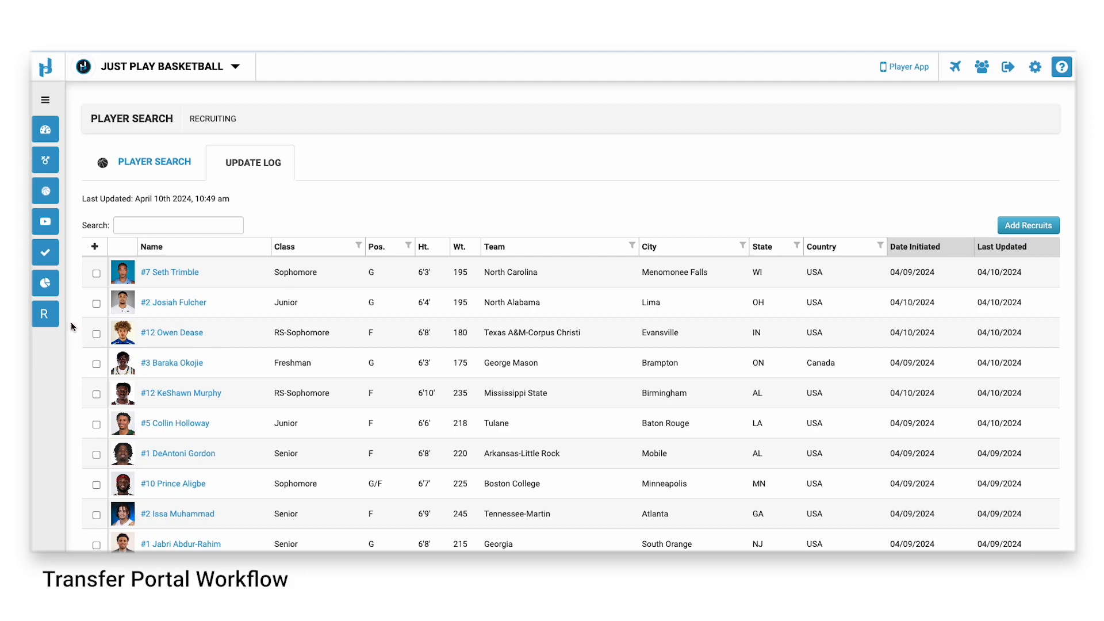
Go to the Recruits page and group all recruits by class.
left_click(45, 314)
left_click(60, 360)
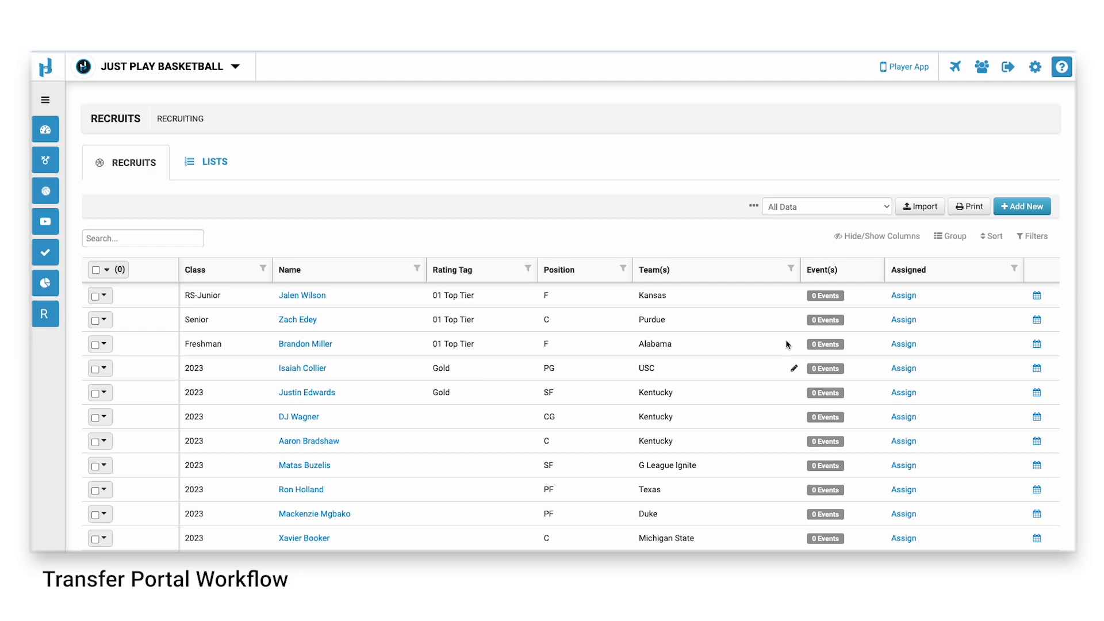
left_click(781, 206)
left_click(955, 237)
left_click(896, 265)
left_click(852, 395)
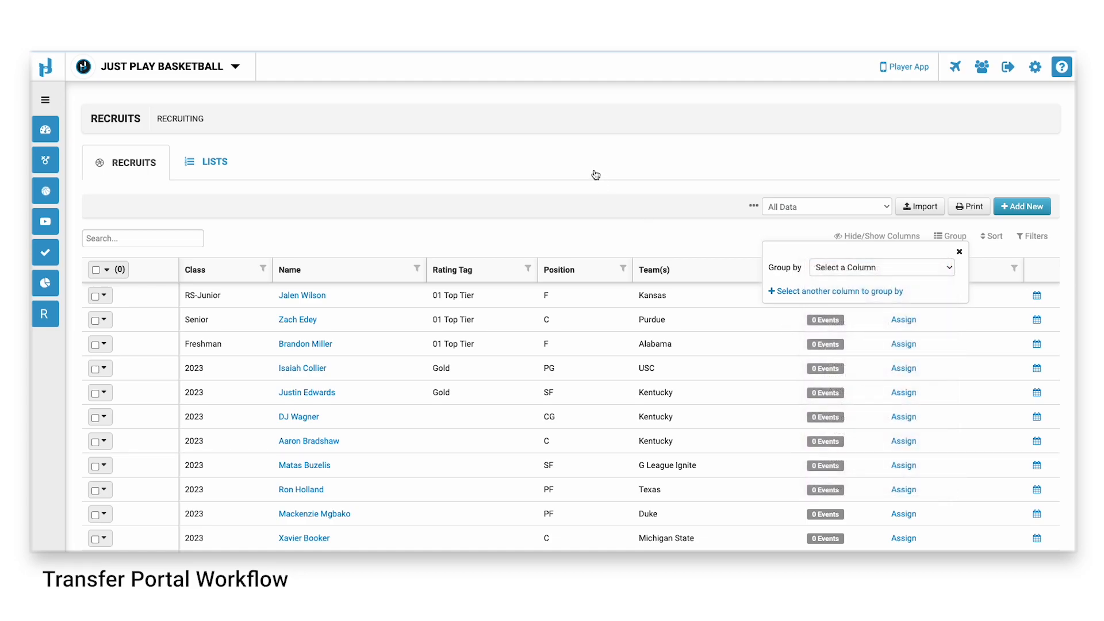
left_click(284, 332)
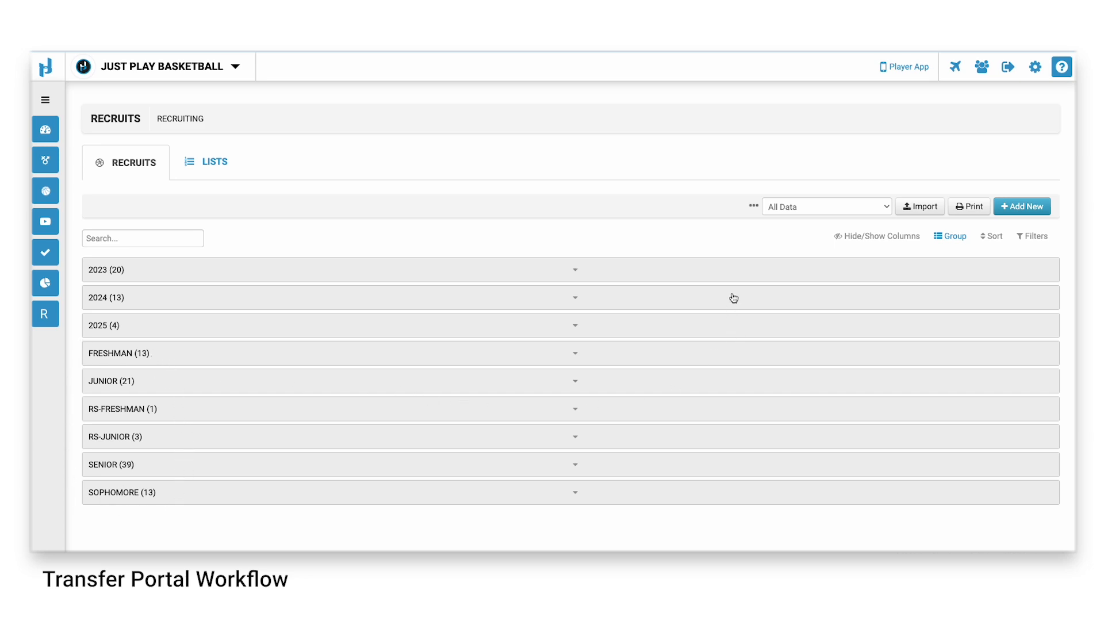
Switch the recruits table to the public High School Prospects view and inspect the 2023 group's rating subgroups.
left_click(811, 204)
left_click(791, 209)
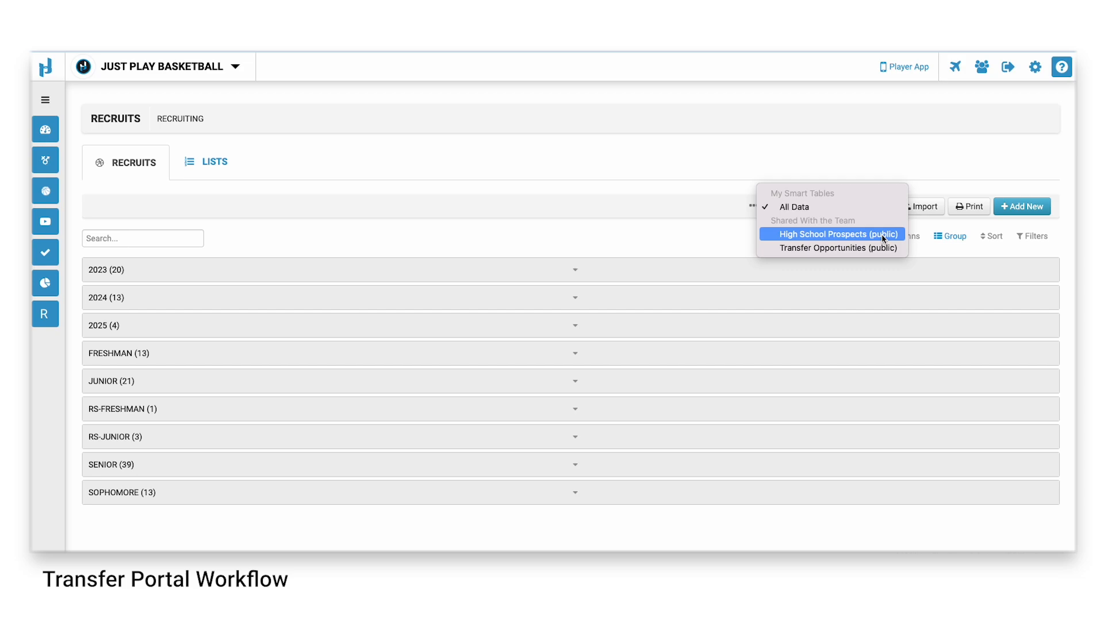
left_click(818, 234)
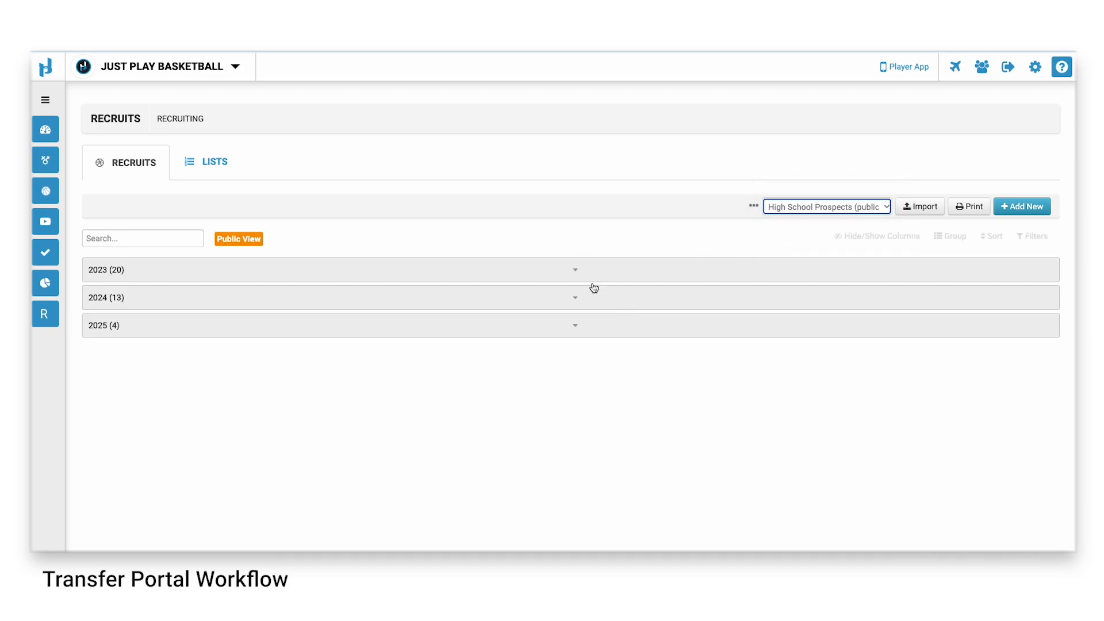
left_click(564, 272)
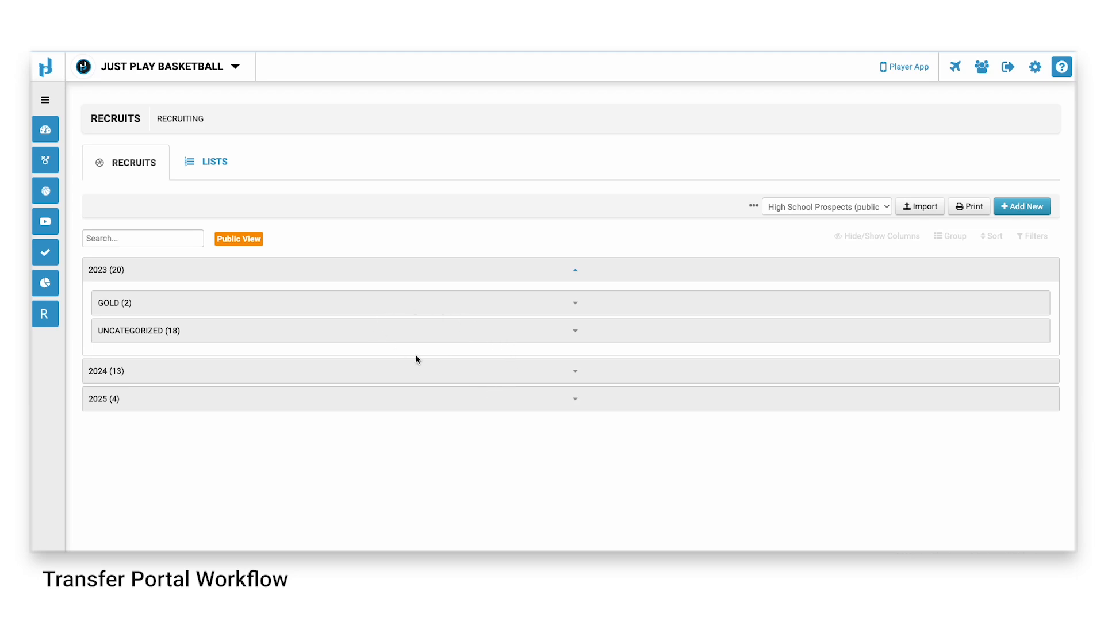
left_click(613, 276)
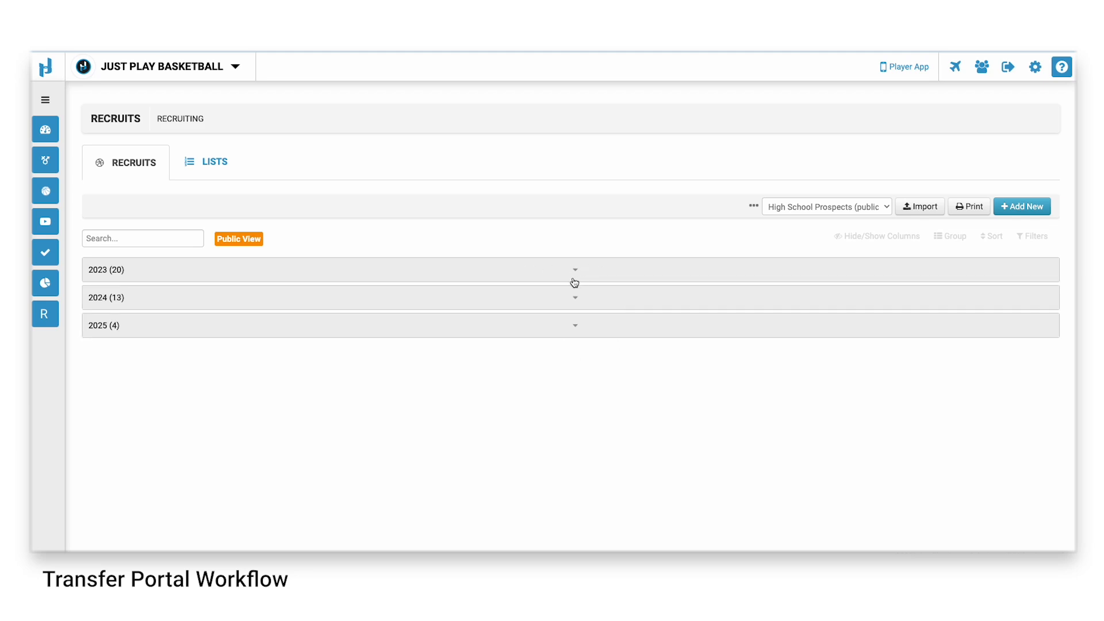
Switch the recruits table to the public Transfer Opportunities view and expand the 01 Top Tier group.
left_click(833, 207)
left_click(837, 219)
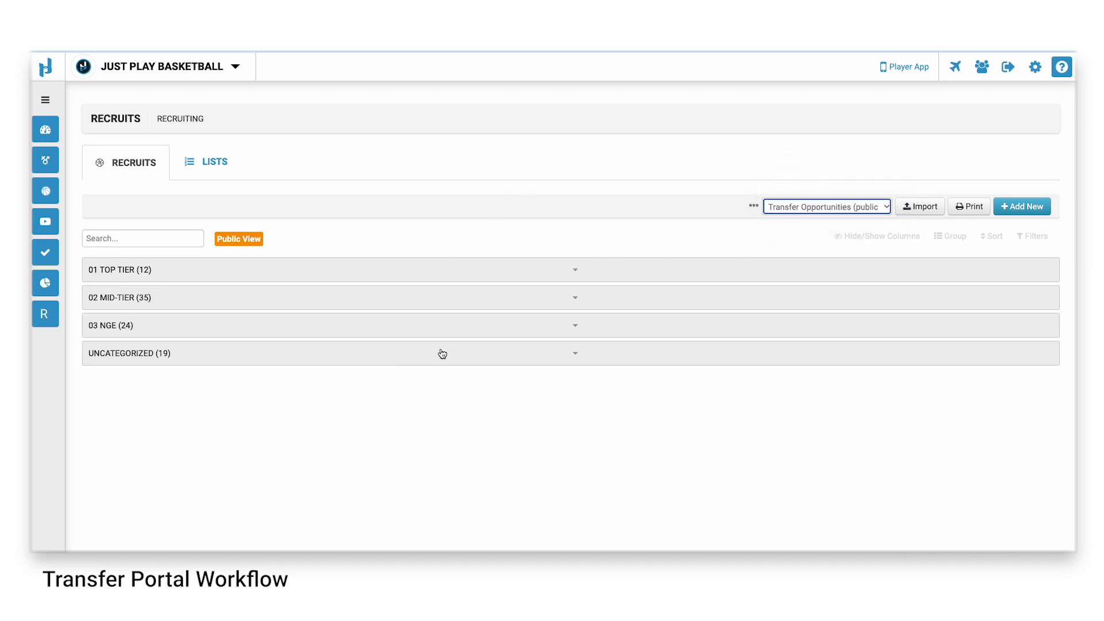
left_click(564, 272)
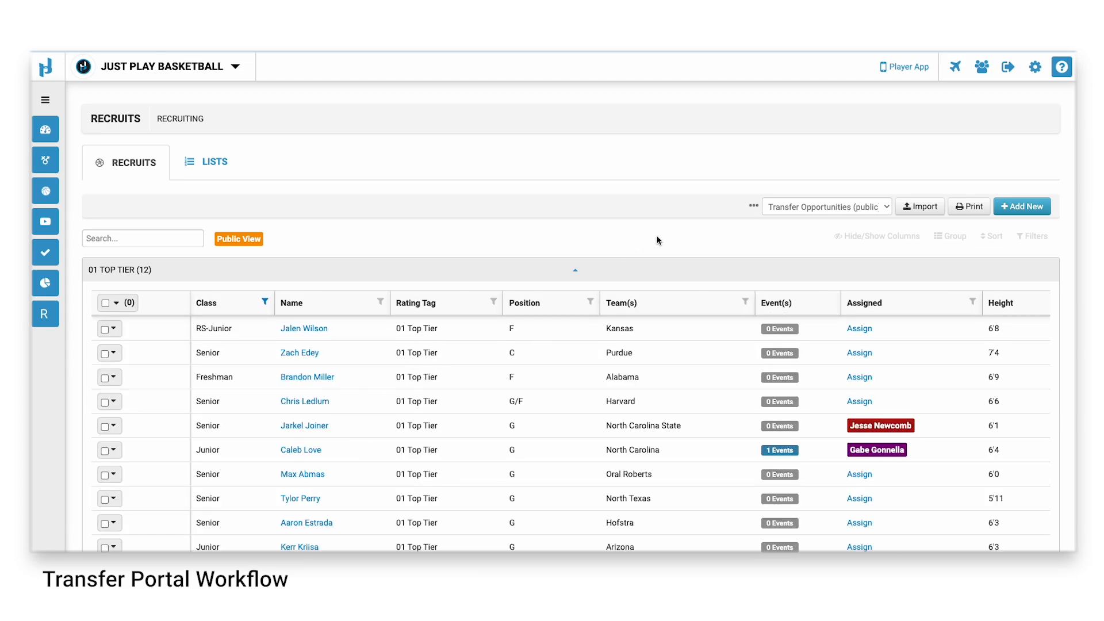
Open the recruit lists and review the players in 2024 Portal Targets and 2024 High School Prospects.
left_click(212, 162)
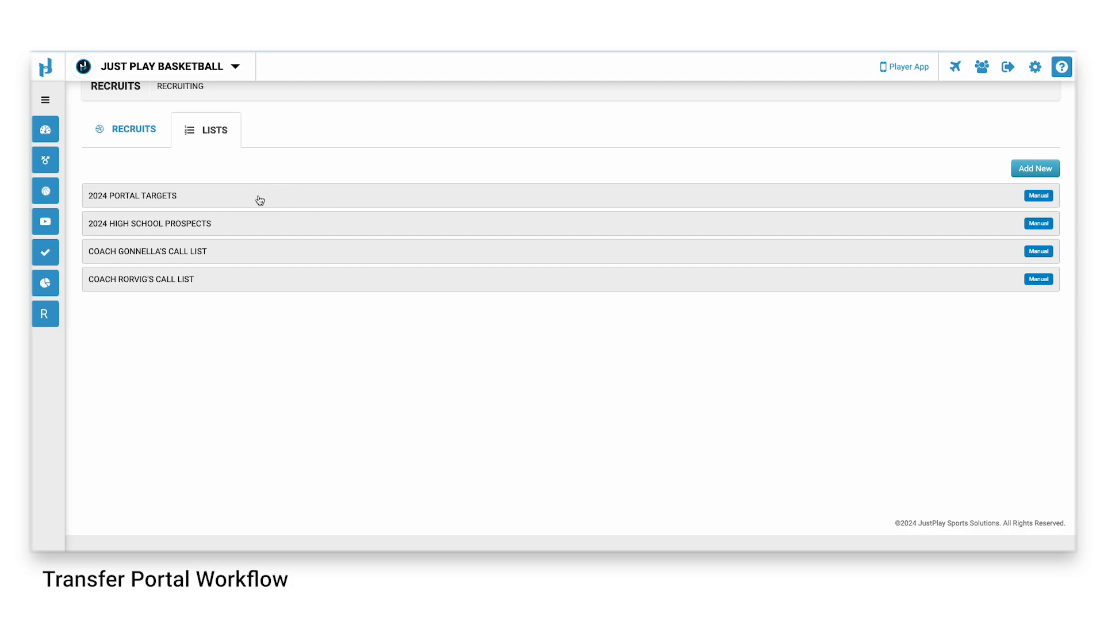
left_click(280, 199)
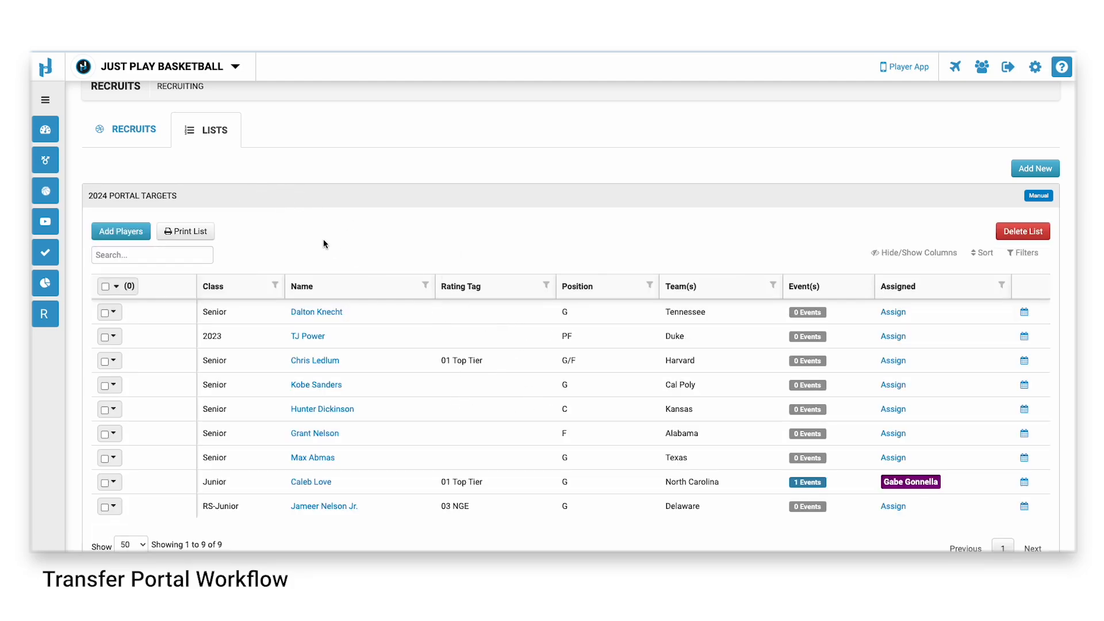
left_click(292, 195)
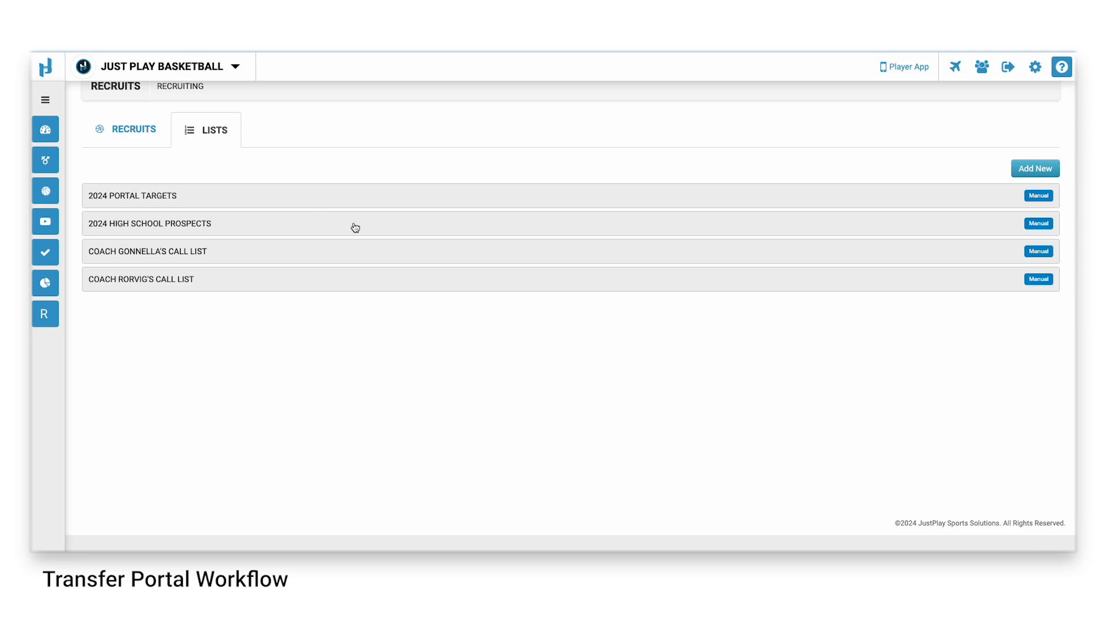
left_click(291, 225)
scroll(508, 368, "down", 2)
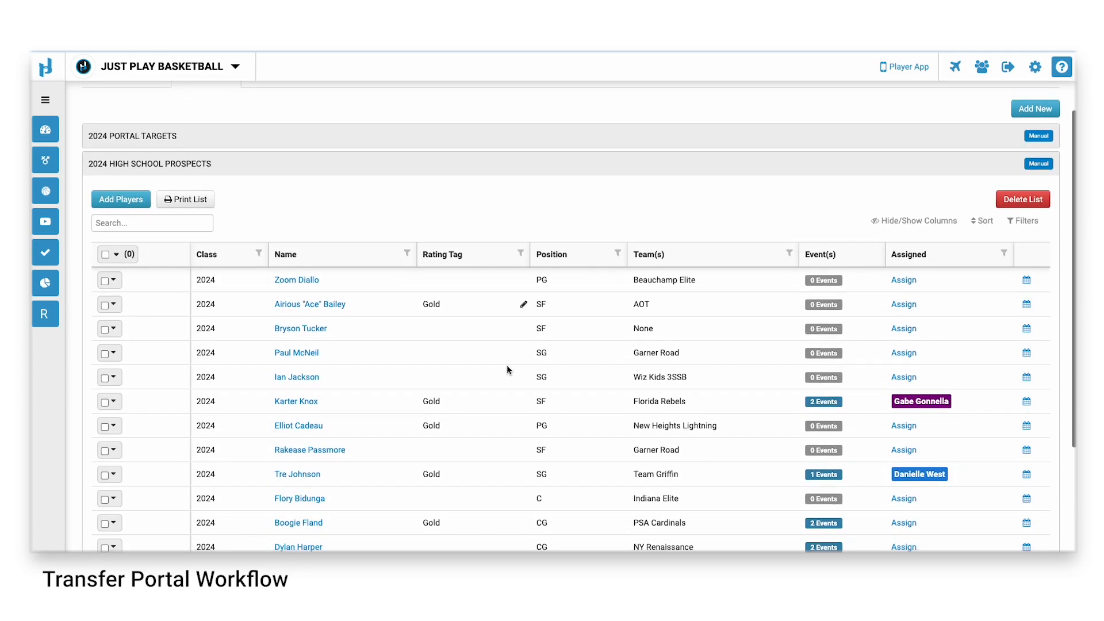
left_click(331, 156)
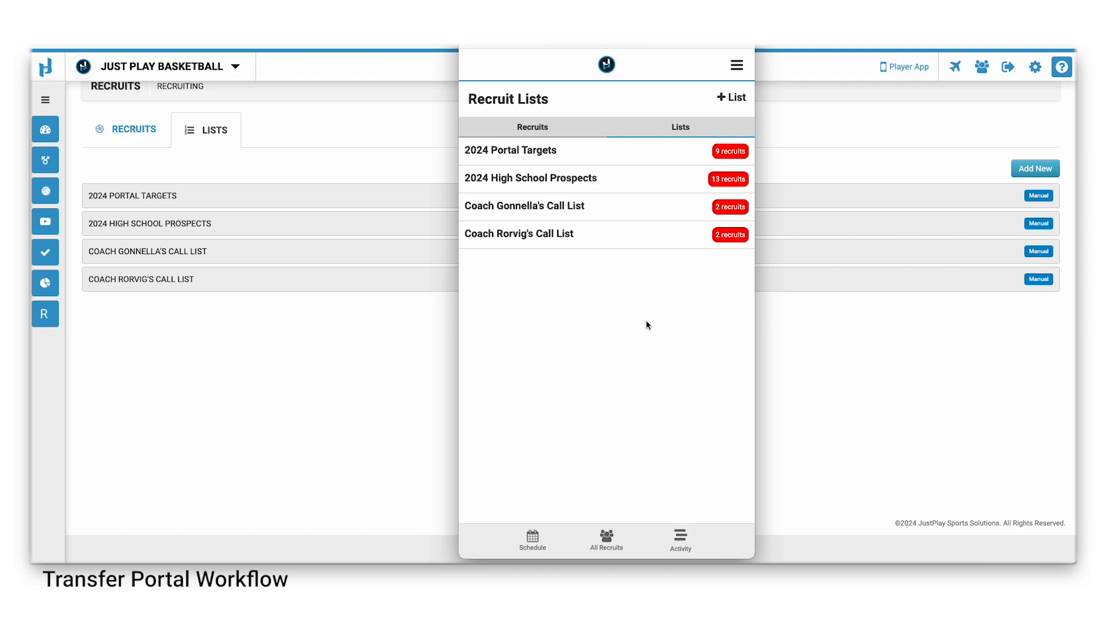
In the mobile recruiting app, view all recruits, and look through the players in the 2024 Portal Targets list.
left_click(610, 541)
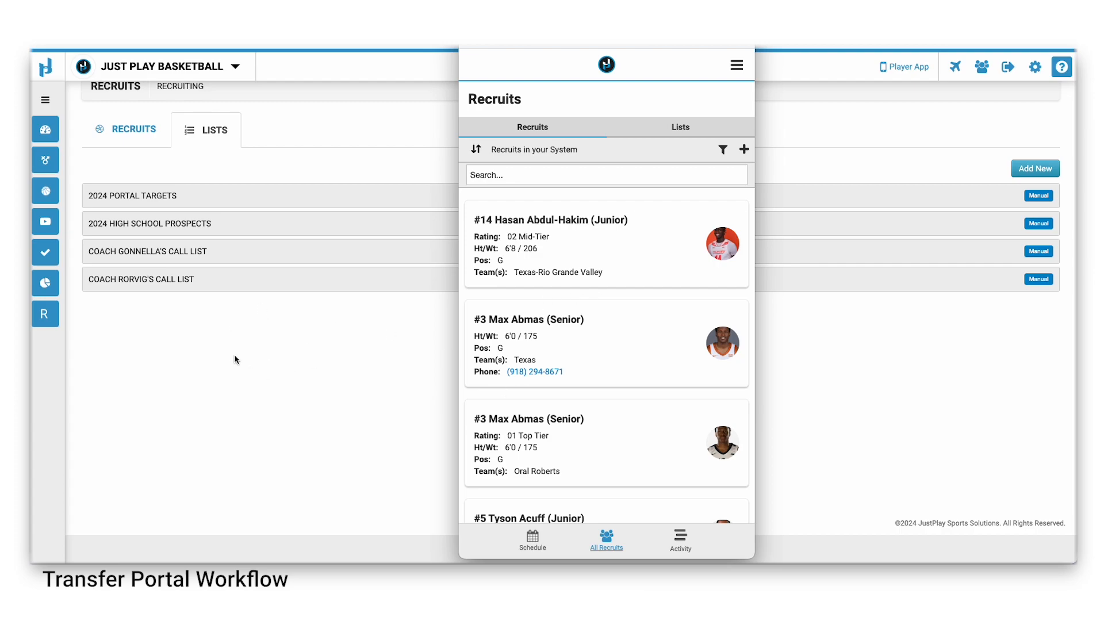
left_click(680, 128)
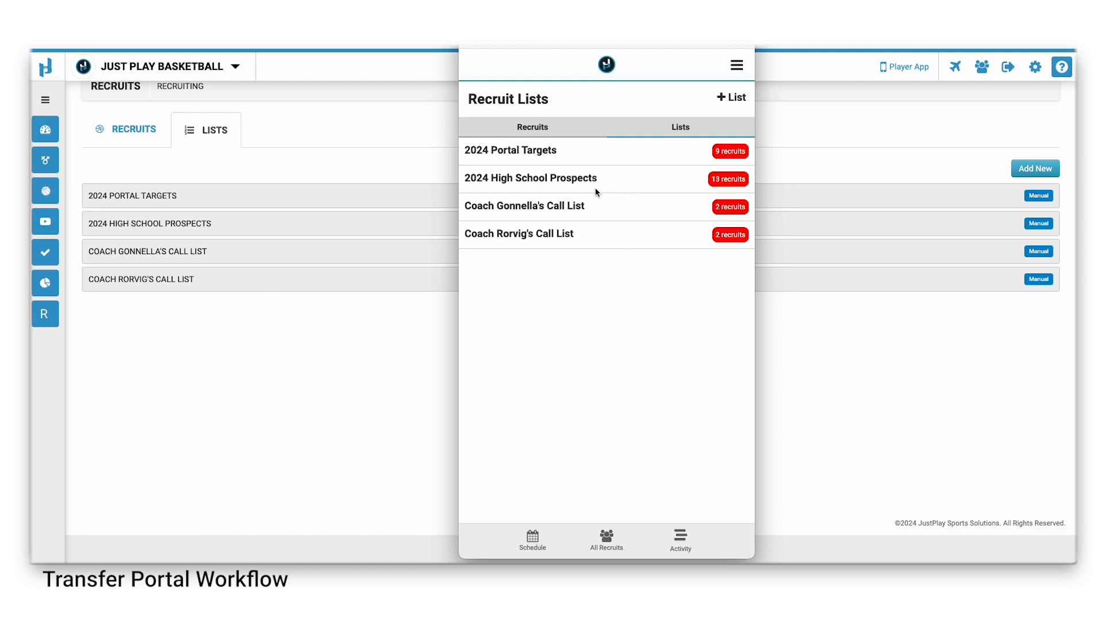
left_click(558, 151)
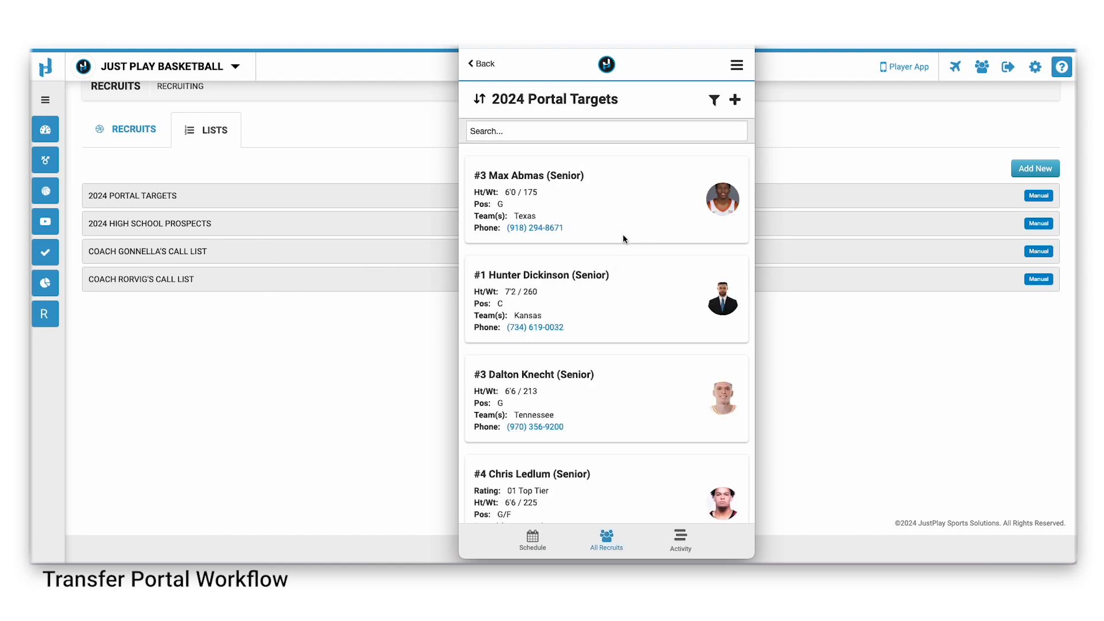
scroll(649, 287, "down", 3)
scroll(649, 287, "up", 3)
scroll(617, 319, "down", 5)
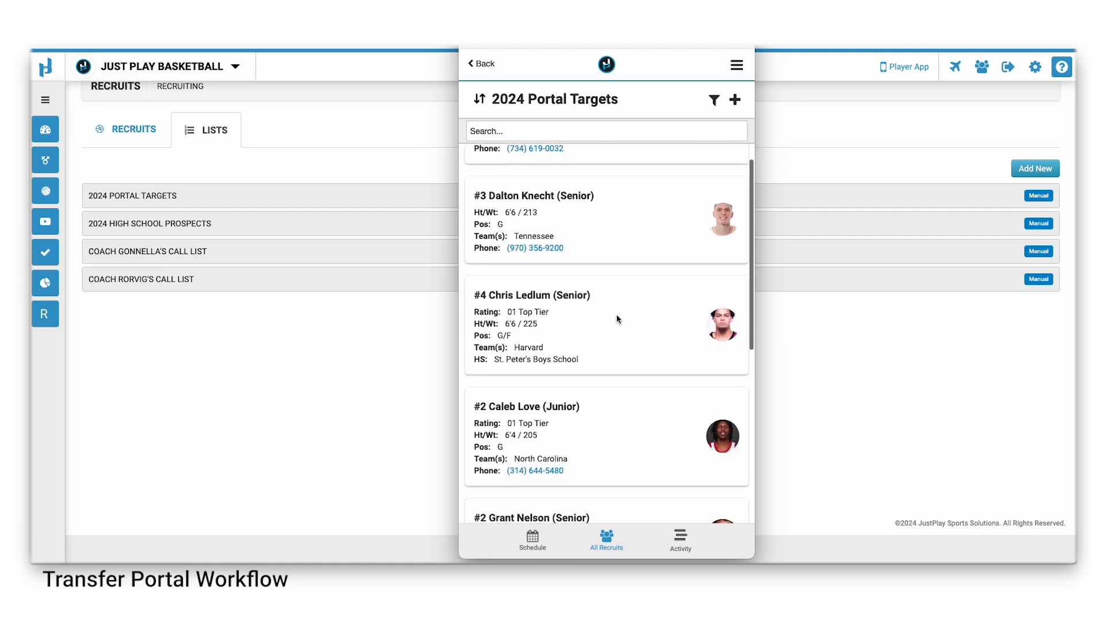
Open the North Carolina junior guard's profile from the list and review the bio information.
left_click(617, 337)
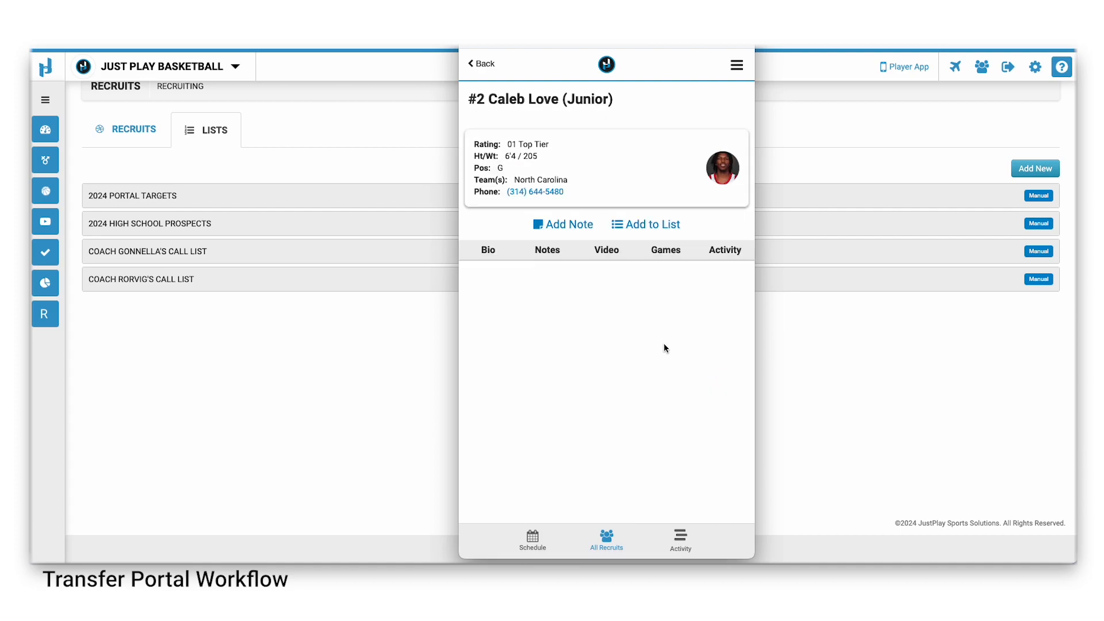
left_click(487, 248)
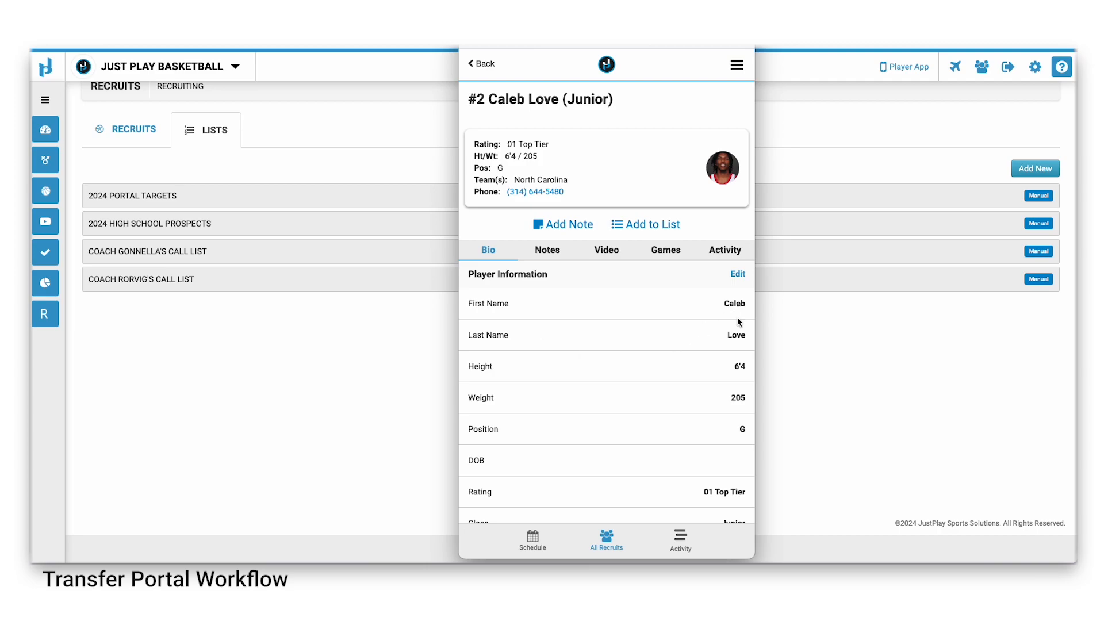
scroll(723, 381, "down", 3)
scroll(721, 379, "down", 3)
scroll(721, 377, "up", 6)
Read the player's call and evaluation notes, and preview adding a note without saving one.
left_click(547, 251)
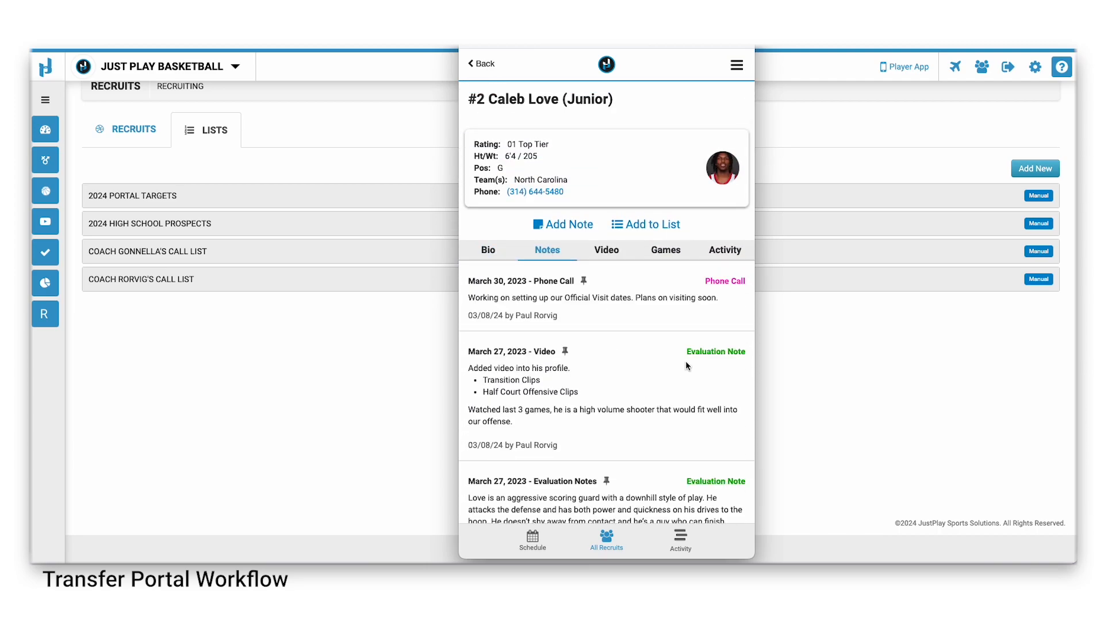
scroll(625, 362, "down", 1)
scroll(624, 363, "down", 3)
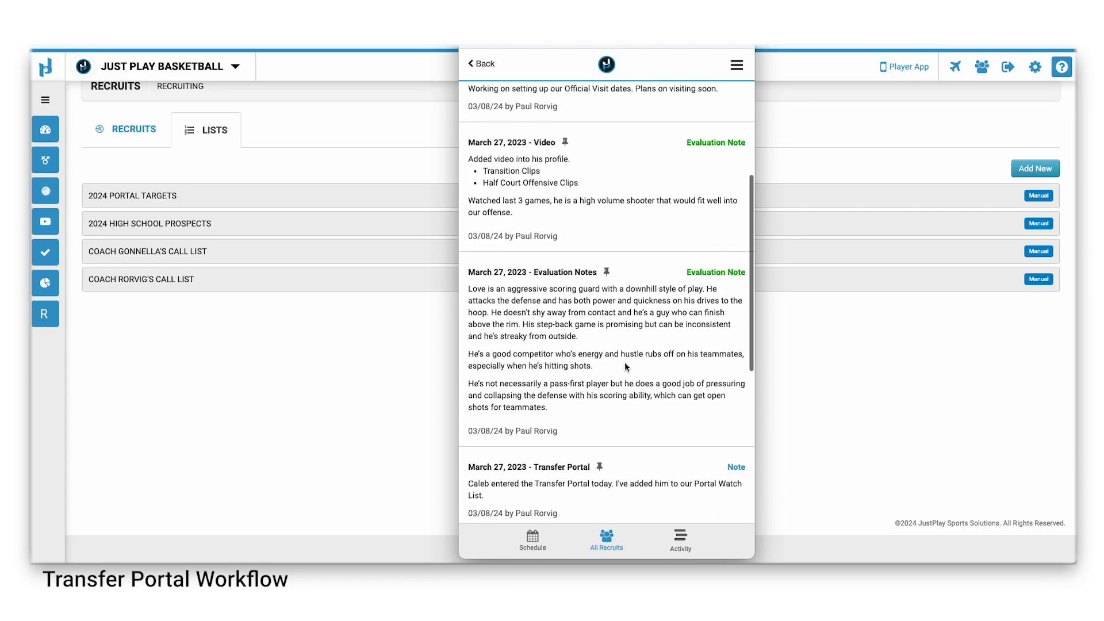
scroll(626, 365, "up", 5)
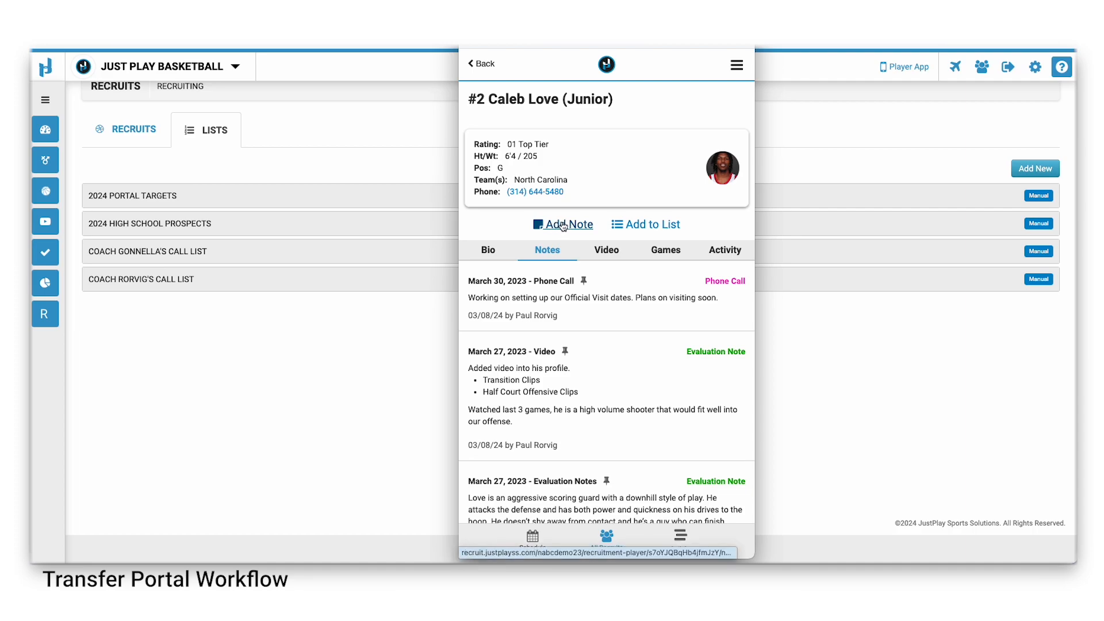
left_click(565, 225)
left_click(670, 450)
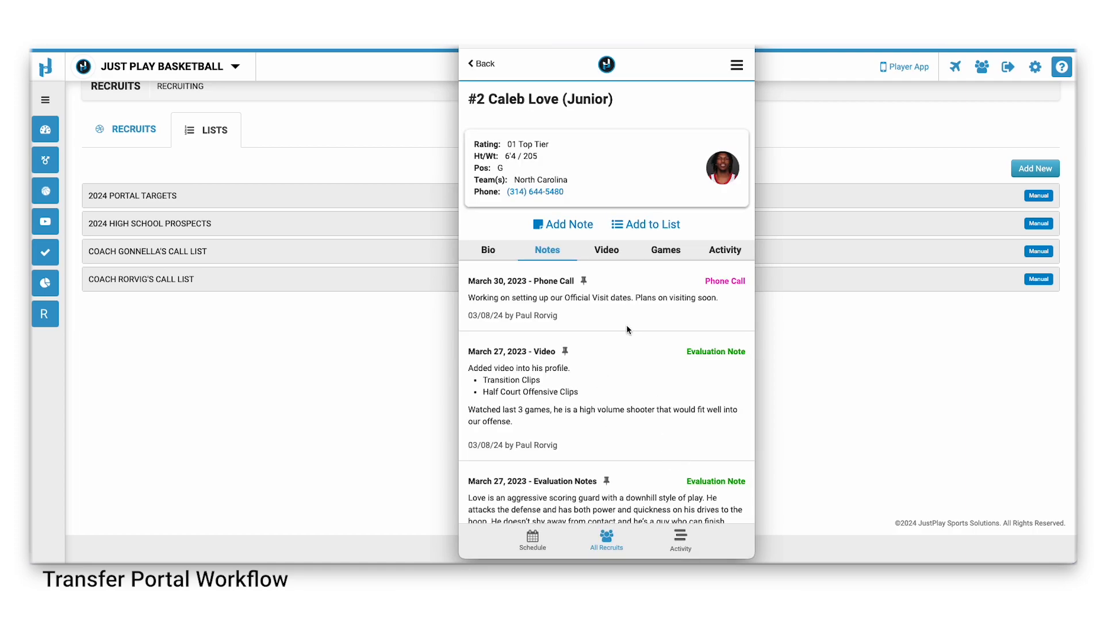
Show the video clips in the North Carolina guard's profile.
left_click(608, 252)
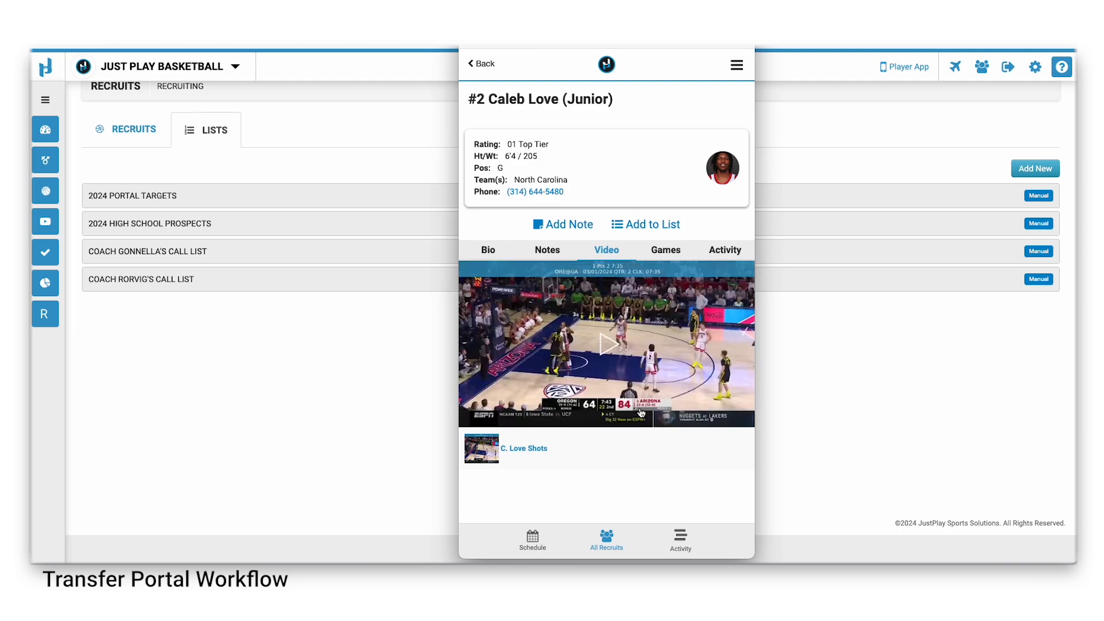